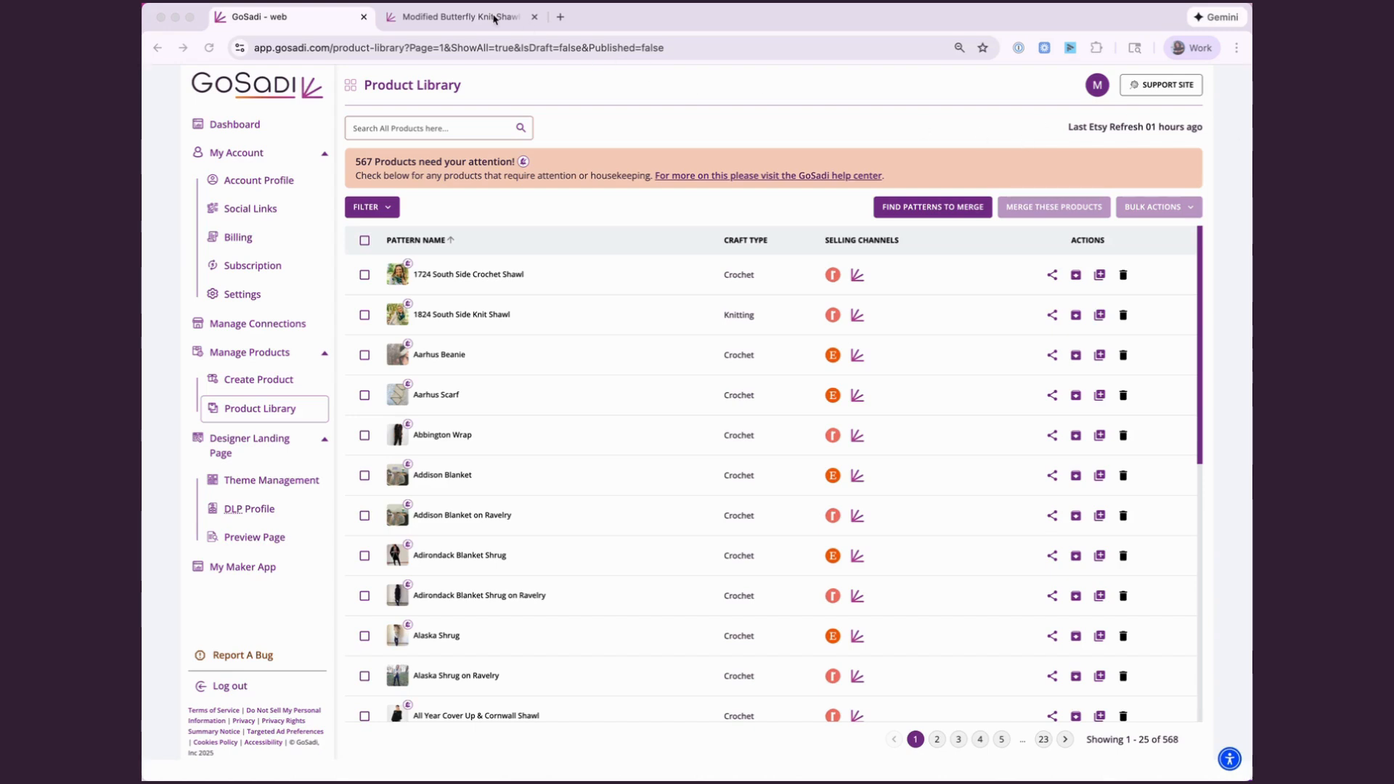
View the public pattern page of the Modified Butterfly Knit Shawl, and return to the product library
{"action": "left_click", "coordinate": [493, 18]}
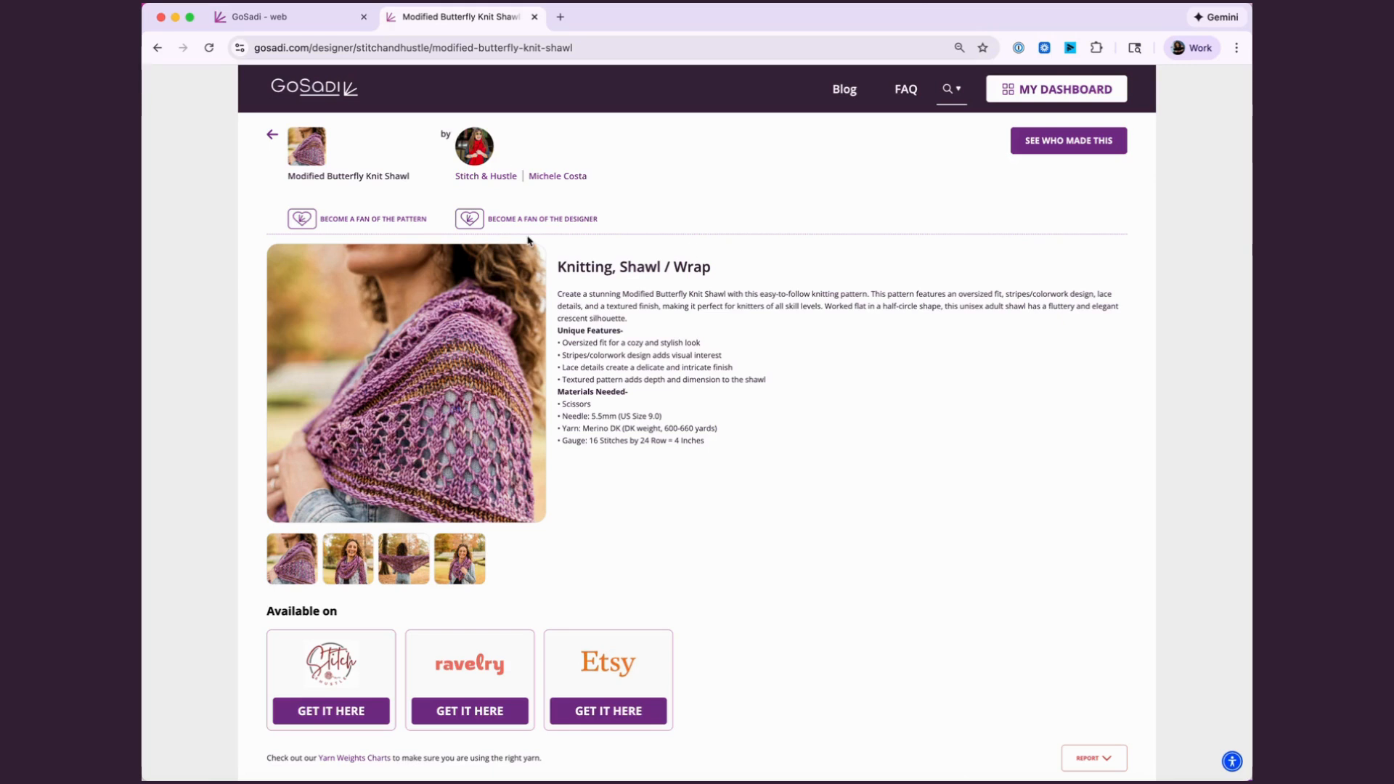
{"action": "left_click", "coordinate": [267, 23]}
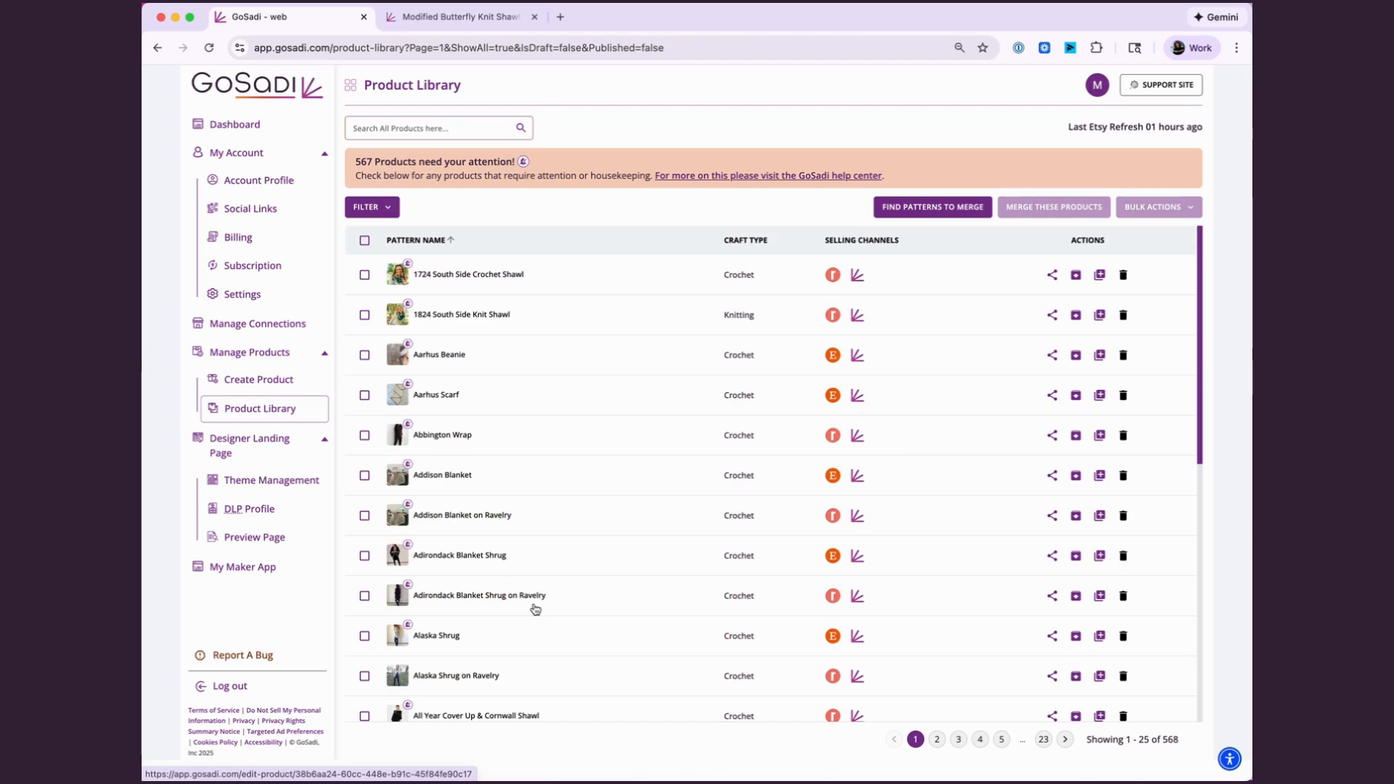
Select the Alaska Shrug and Alaska Shrug on Ravelry products and start merging them
{"action": "scroll", "coordinate": [535, 608], "scroll_direction": "down", "scroll_amount": 2}
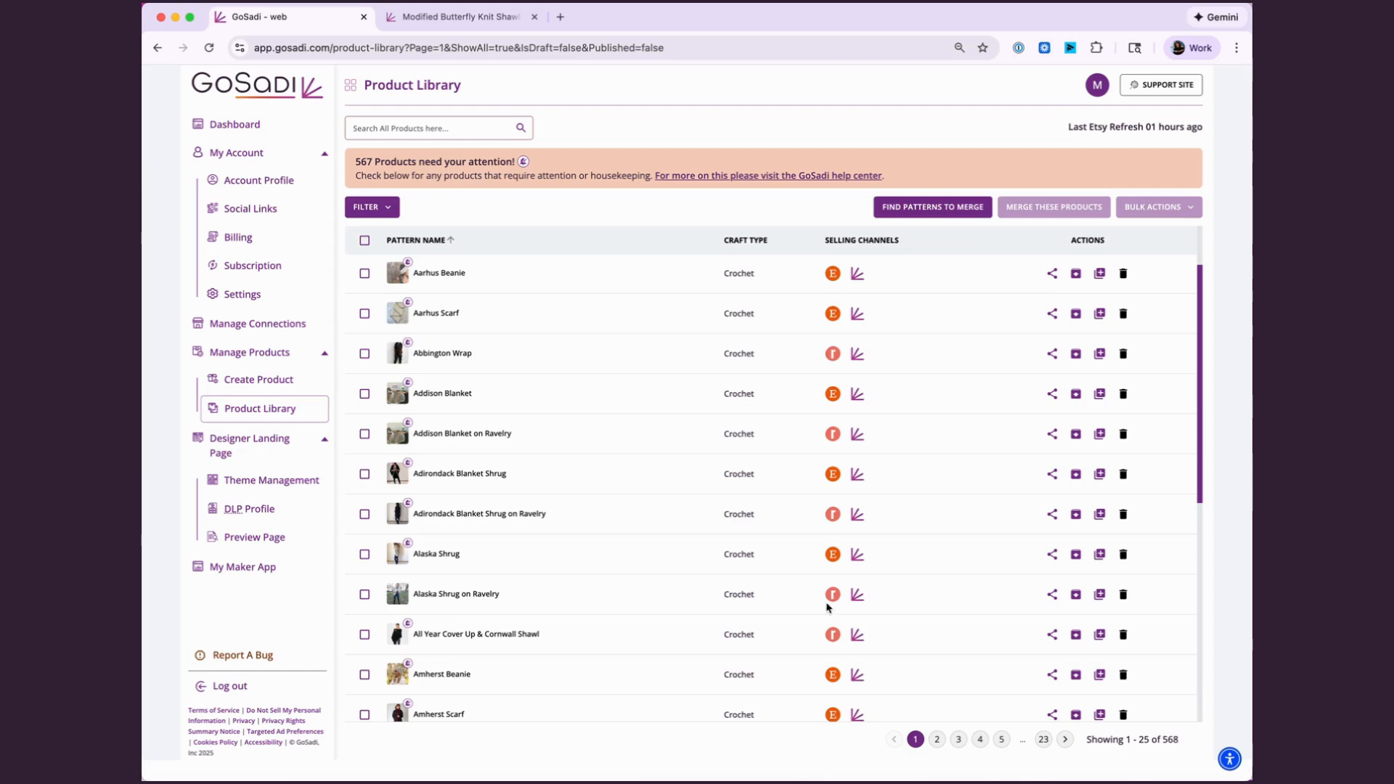
{"action": "mouse_move", "coordinate": [855, 596]}
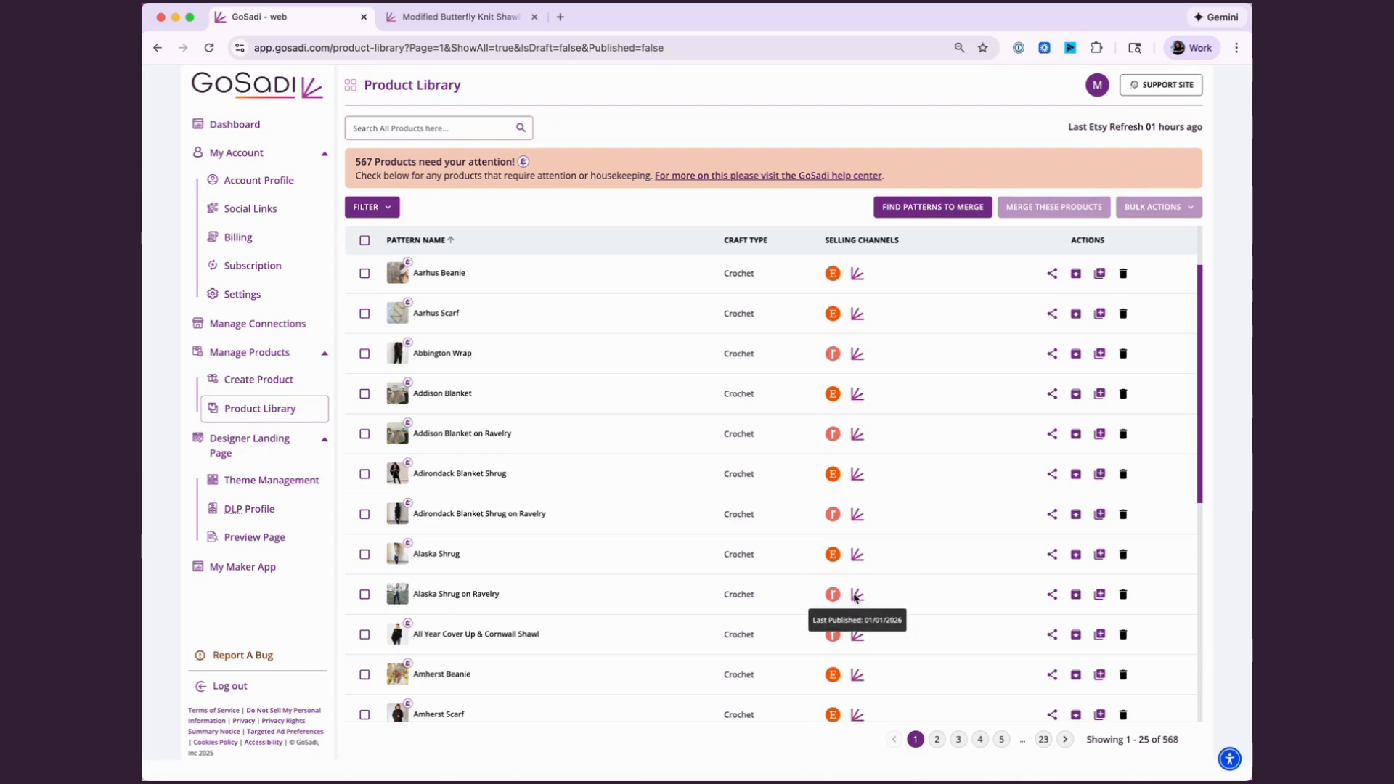
{"action": "left_click", "coordinate": [365, 556]}
{"action": "left_click", "coordinate": [365, 593]}
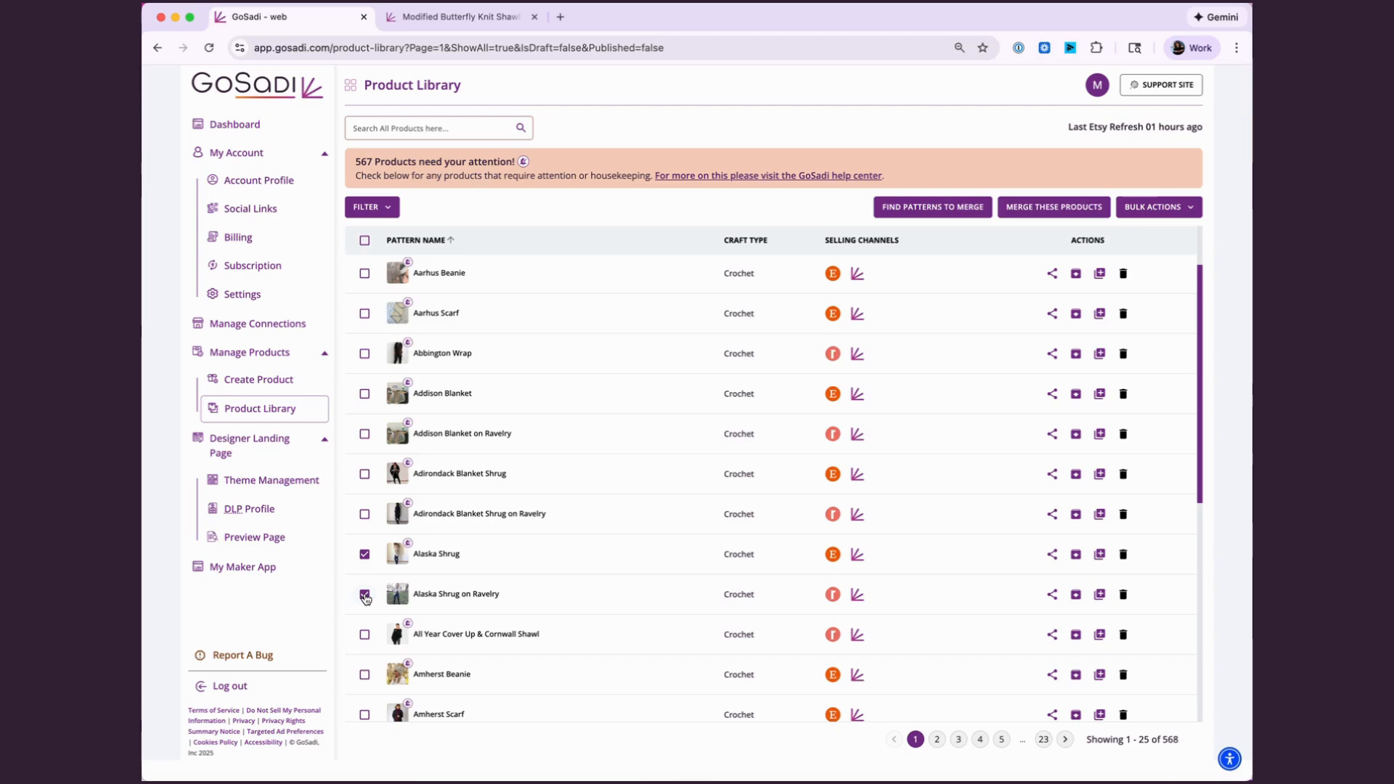
{"action": "left_click", "coordinate": [1069, 210]}
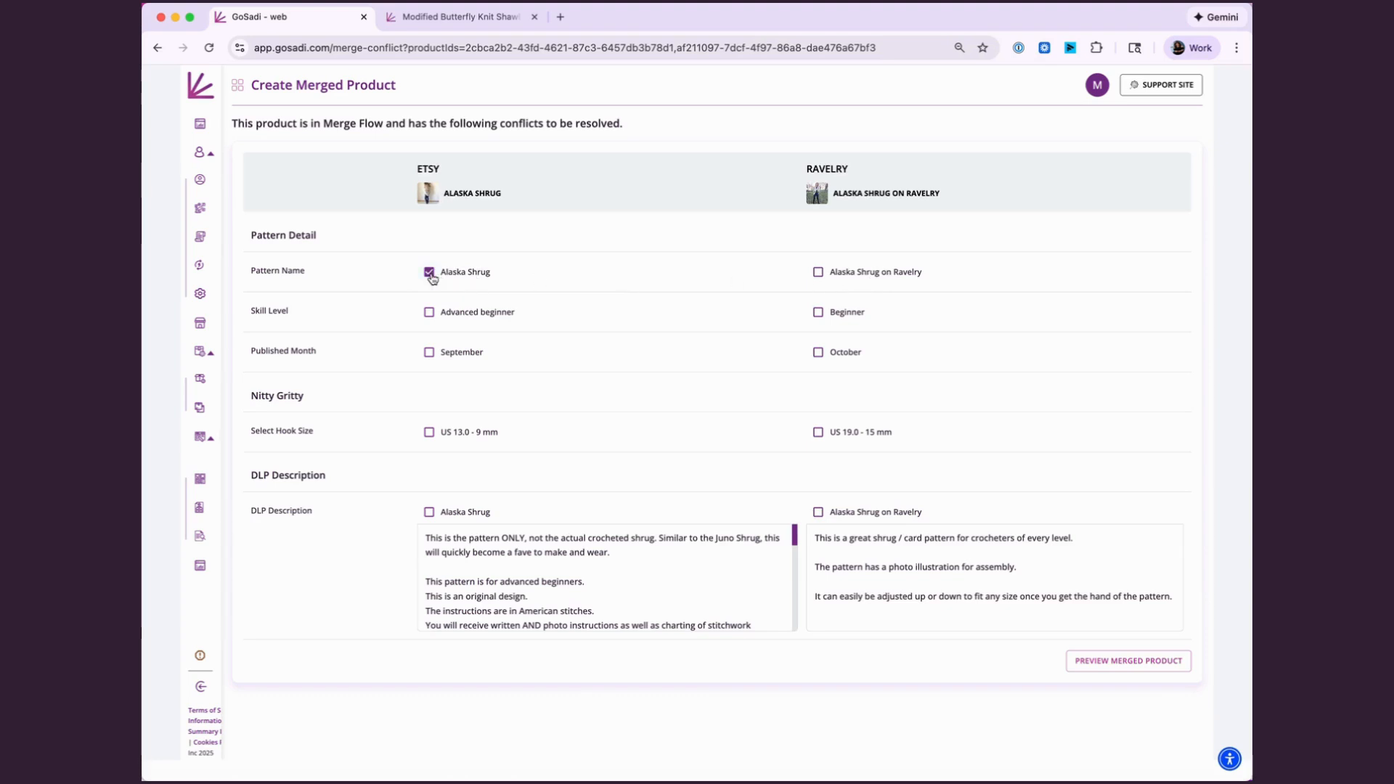
Resolve the merge conflicts with Beginner, October, hook size US 19.0 - 15 mm and the Ravelry description, and preview the merged product
{"action": "left_click", "coordinate": [817, 313]}
{"action": "left_click", "coordinate": [819, 354]}
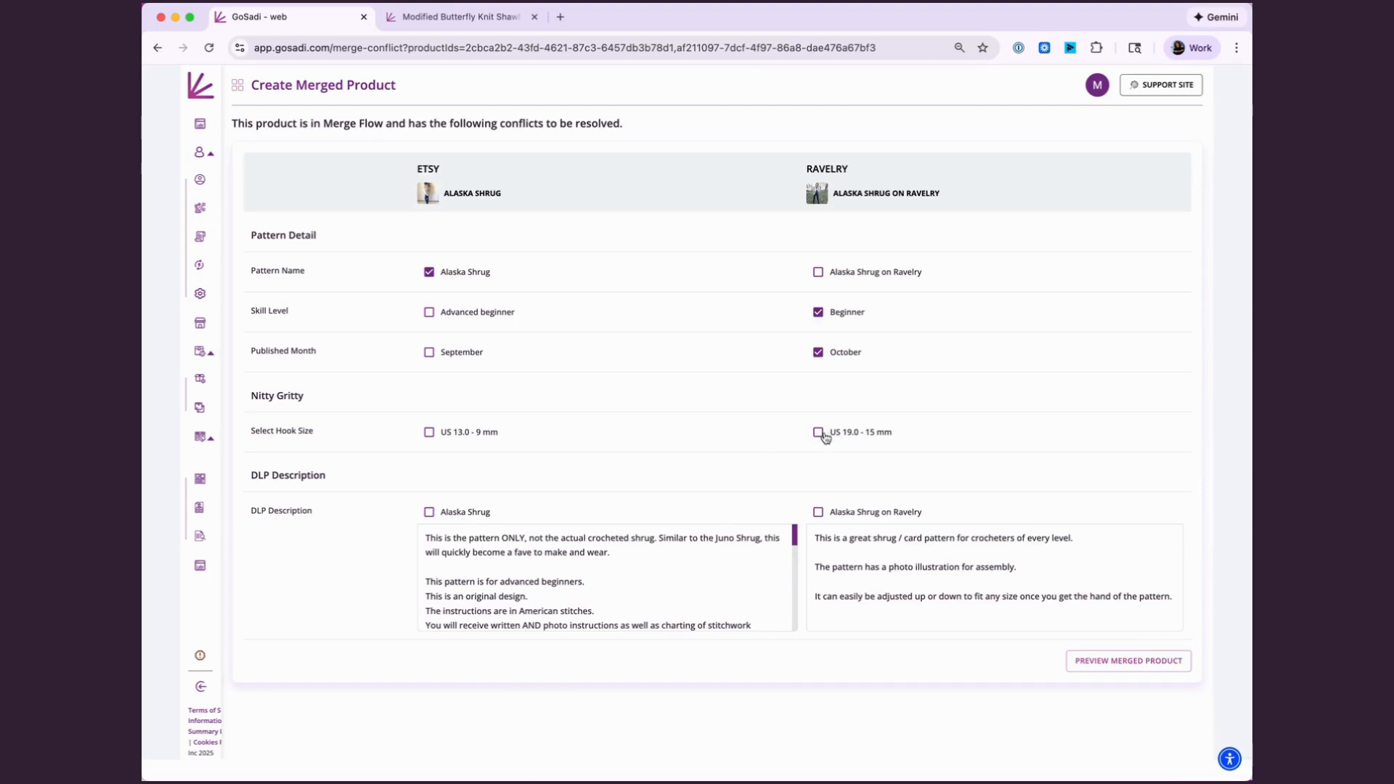
{"action": "left_click", "coordinate": [823, 433]}
{"action": "left_click", "coordinate": [1157, 666]}
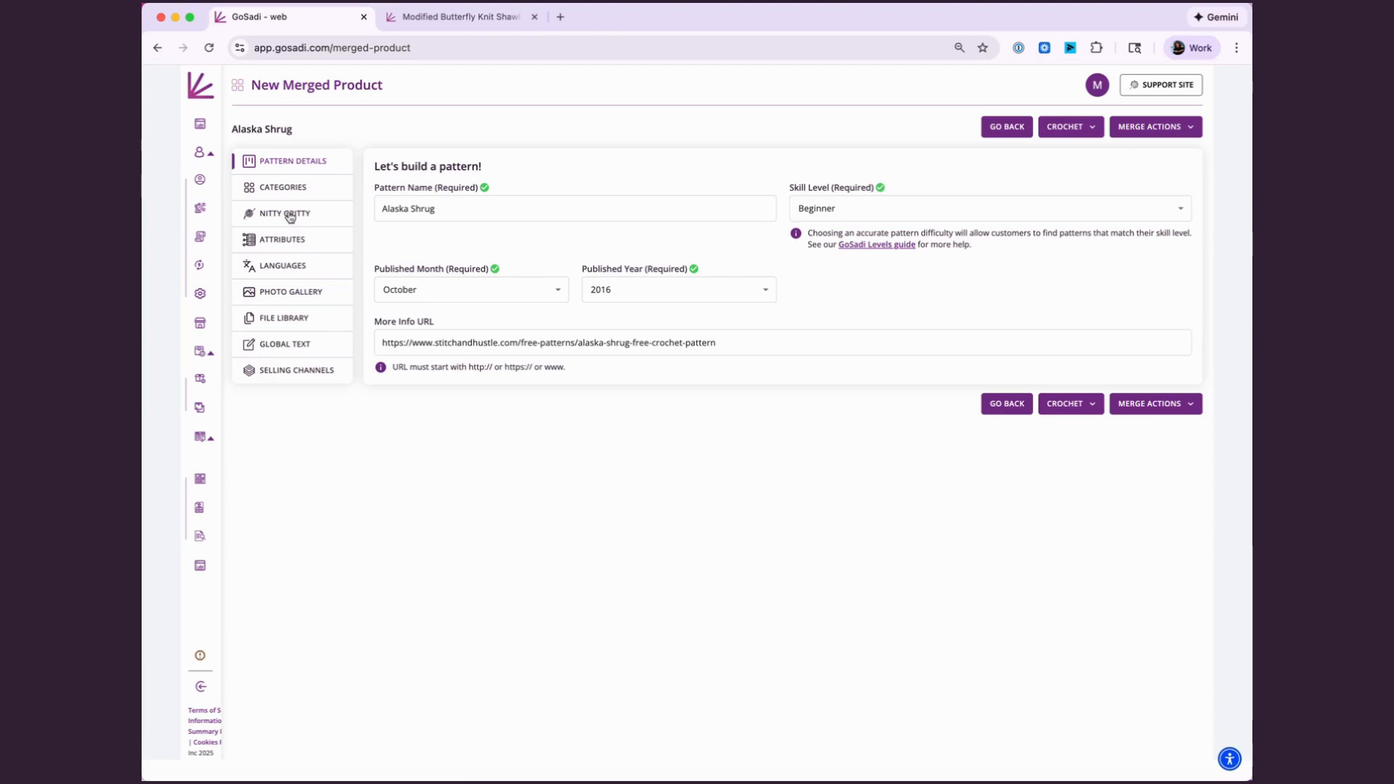
Review the merged product's categories, gauge, yarn and size details, attributes and photo gallery
{"action": "left_click", "coordinate": [305, 192]}
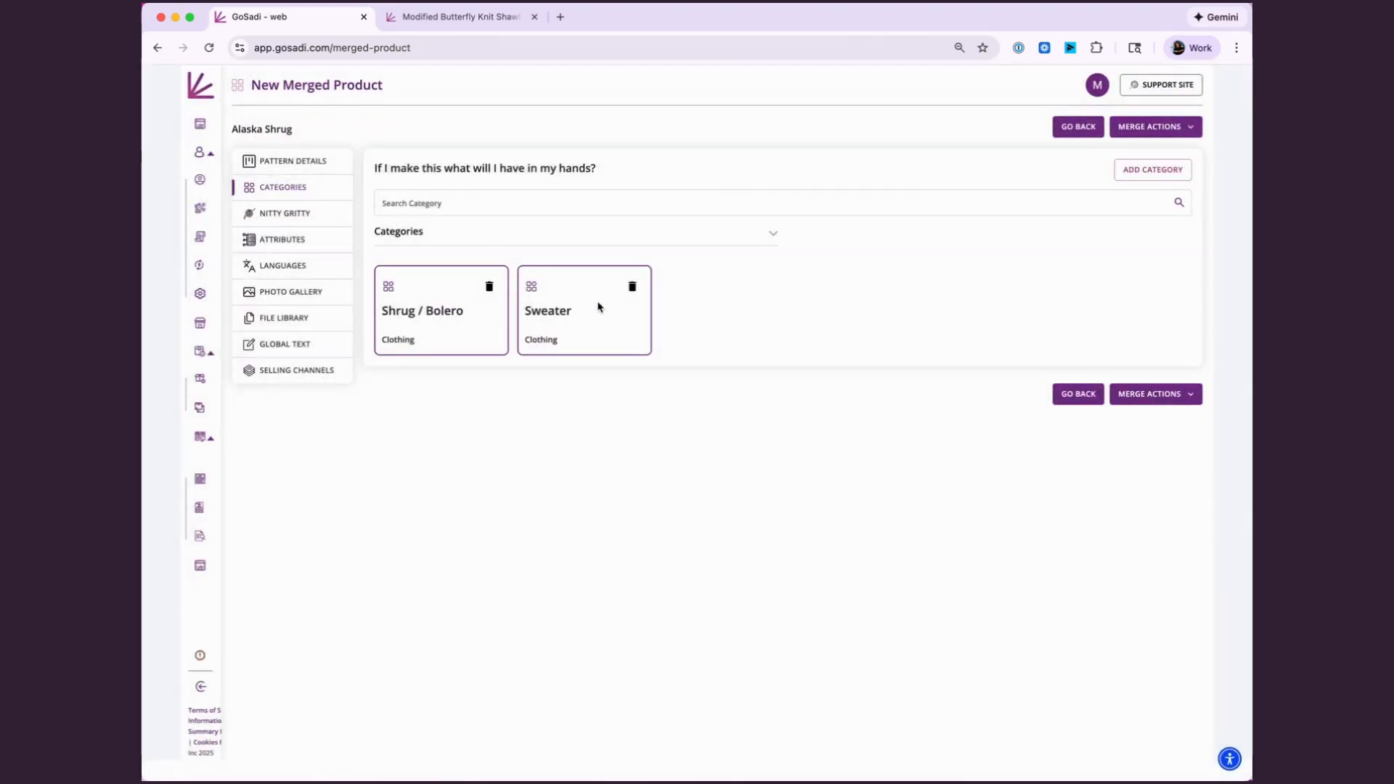
{"action": "left_click", "coordinate": [279, 214]}
{"action": "scroll", "coordinate": [535, 375], "scroll_direction": "down", "scroll_amount": 6}
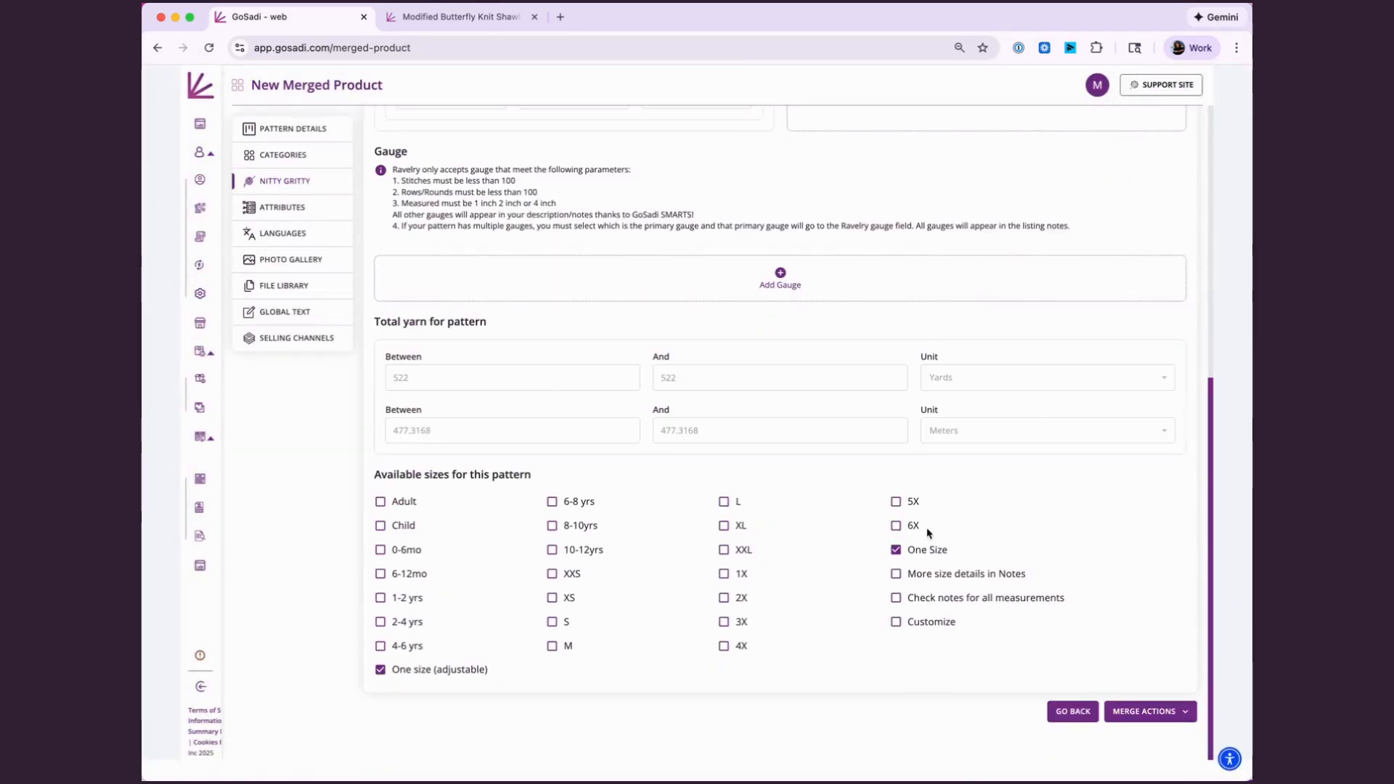
{"action": "left_click", "coordinate": [288, 218]}
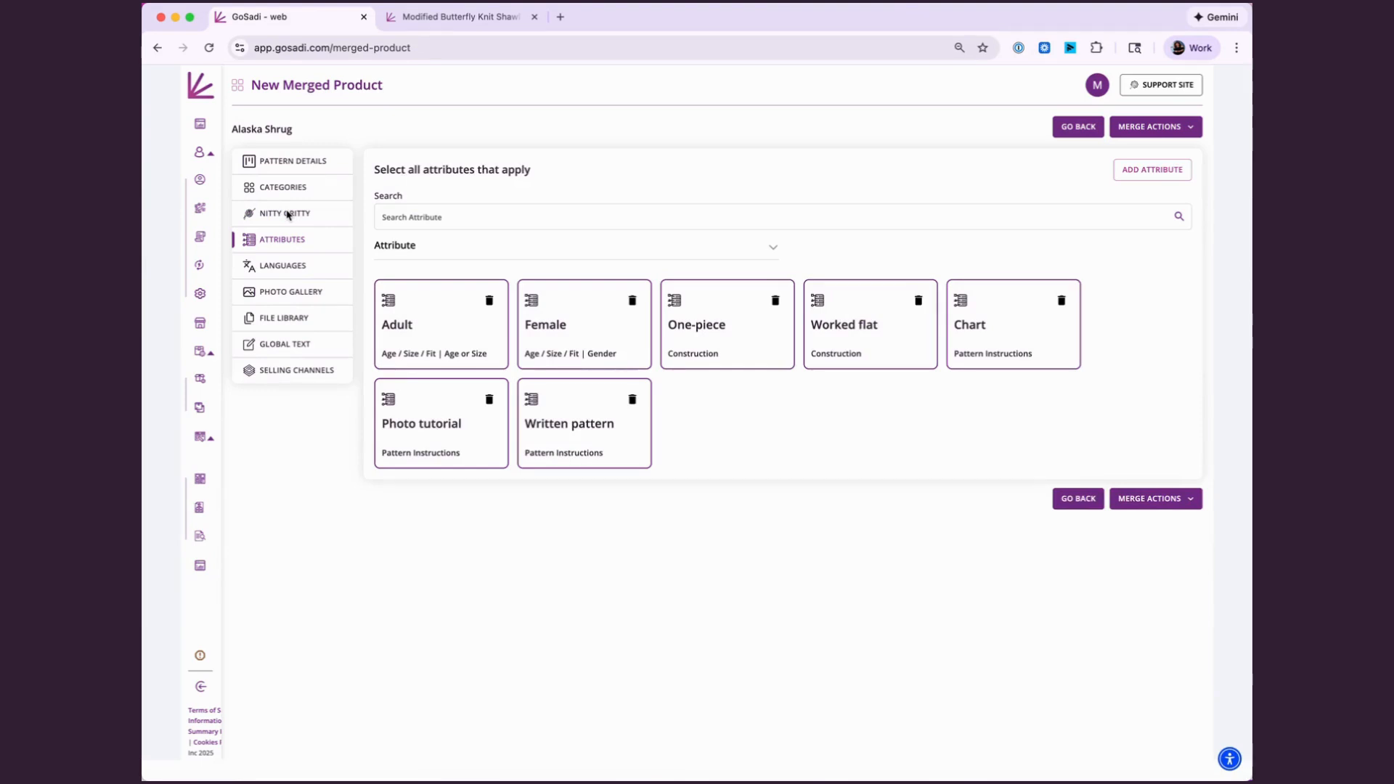
{"action": "left_click", "coordinate": [277, 293]}
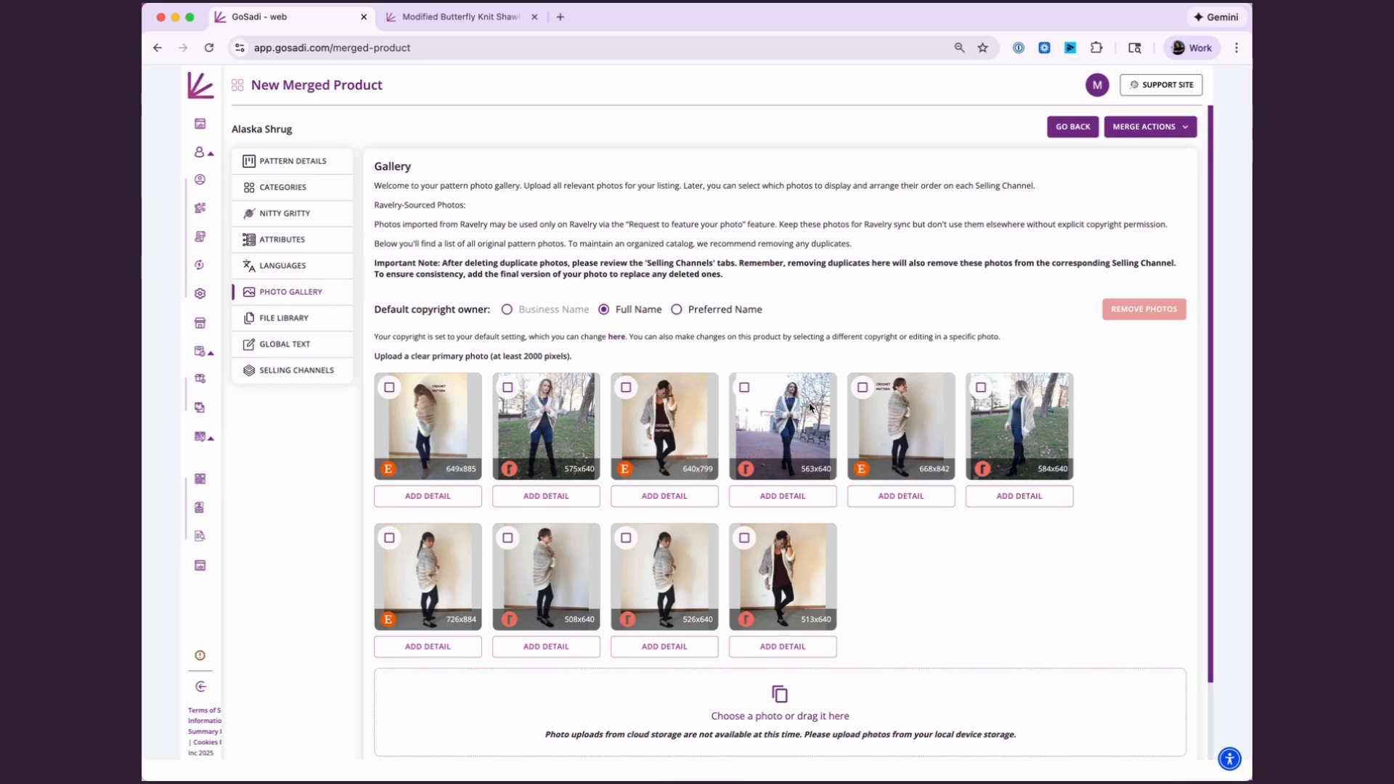
Remove the Etsy file AlaskaShrug.pdf from the merged product's file library
{"action": "left_click", "coordinate": [297, 320]}
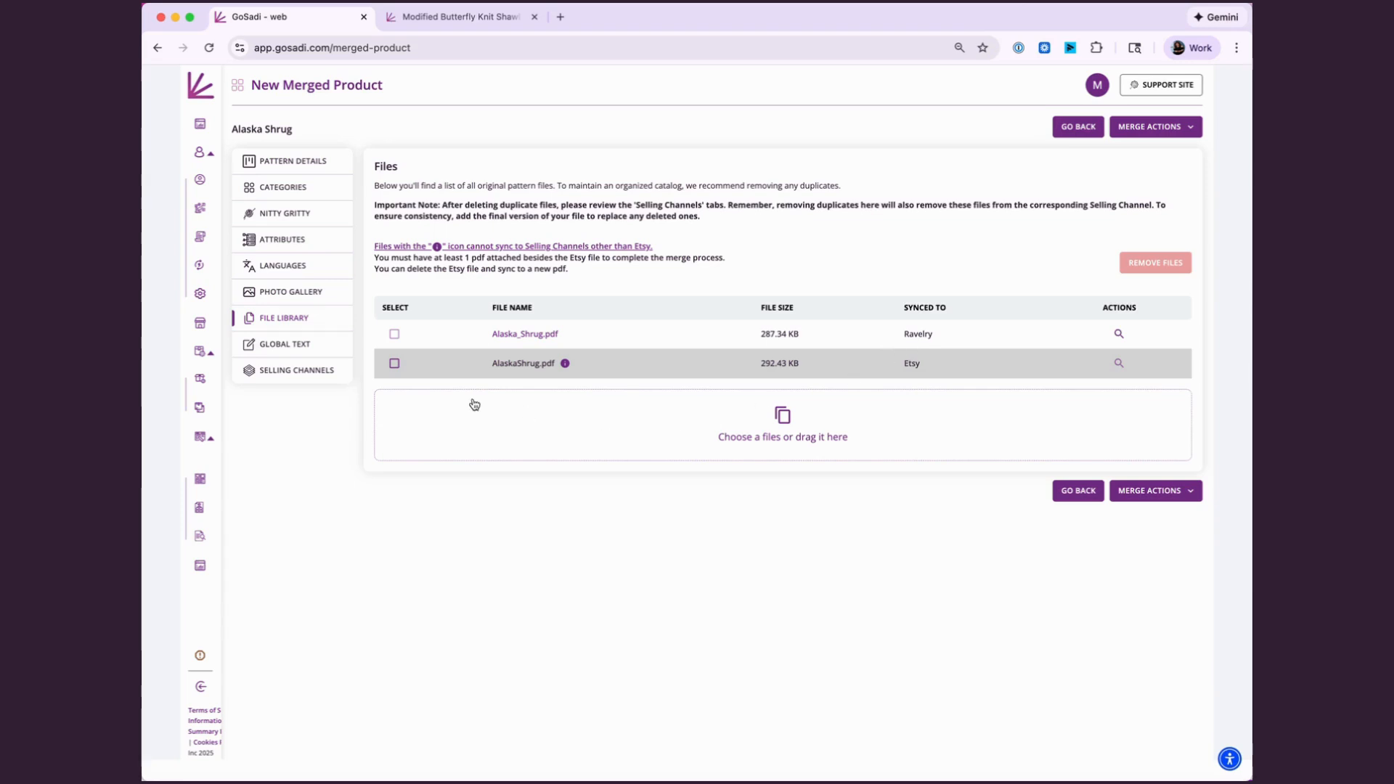
{"action": "left_click", "coordinate": [394, 370]}
{"action": "left_click", "coordinate": [1150, 266]}
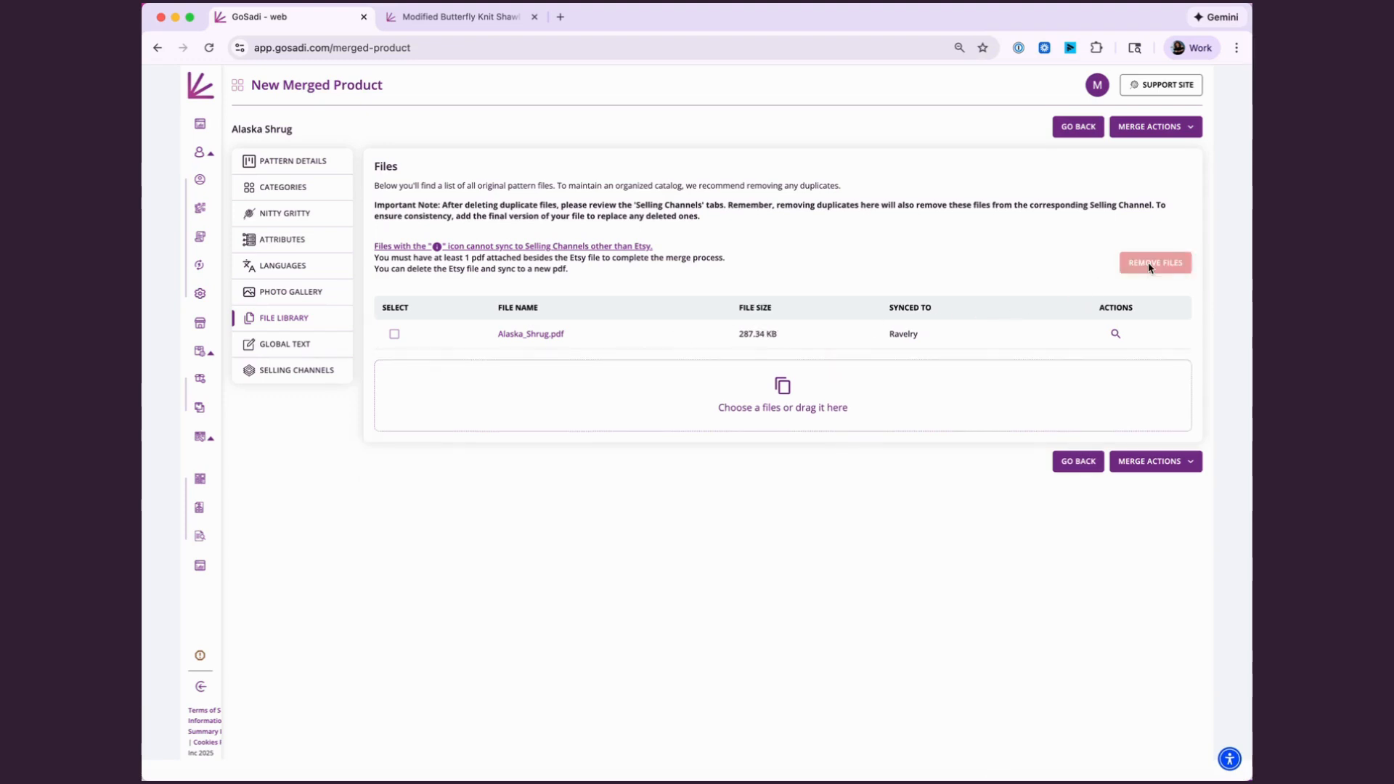
Remove the four Etsy-sourced photos and the side-view park photo from the GoSadi DLP selling channel
{"action": "left_click", "coordinate": [309, 375]}
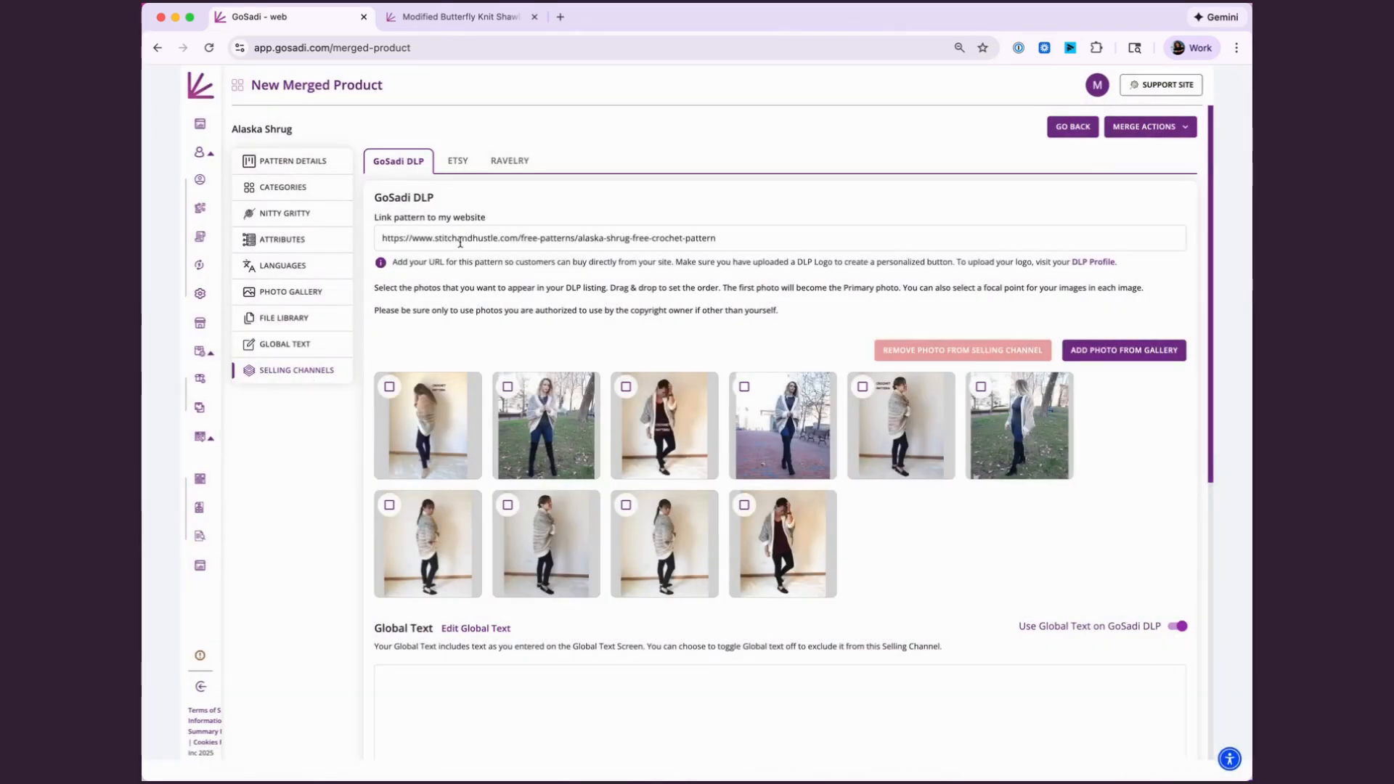
{"action": "left_click", "coordinate": [390, 387]}
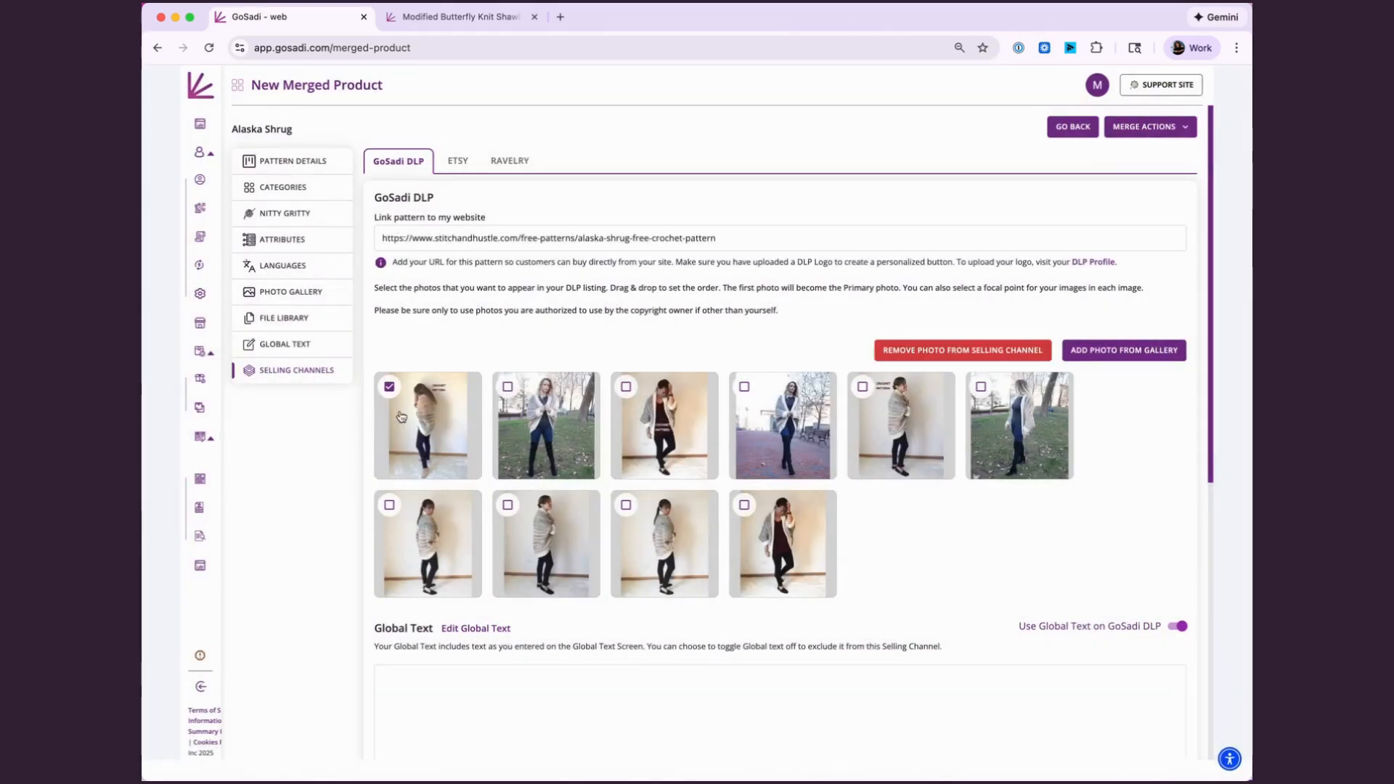
{"action": "left_click", "coordinate": [627, 390]}
{"action": "left_click", "coordinate": [864, 389]}
{"action": "left_click", "coordinate": [390, 505]}
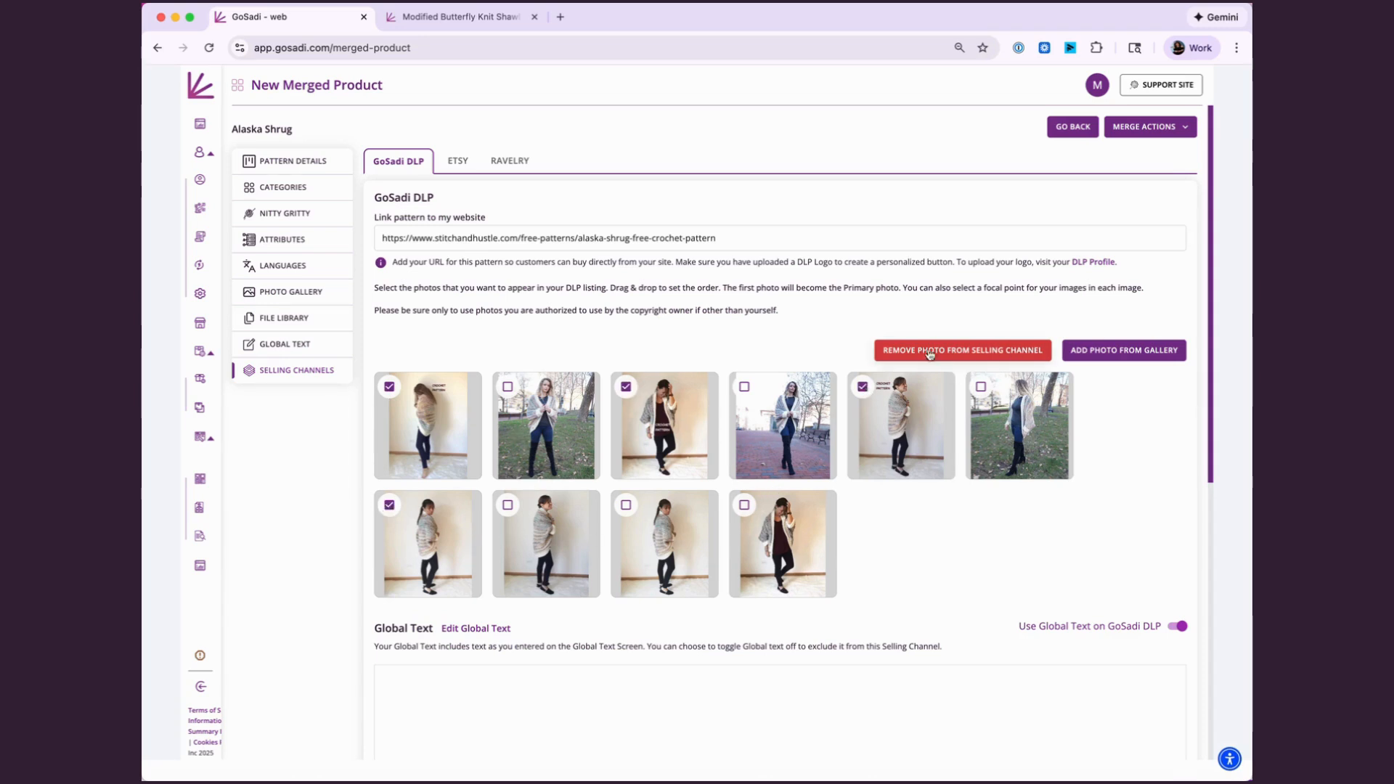
{"action": "left_click", "coordinate": [964, 355]}
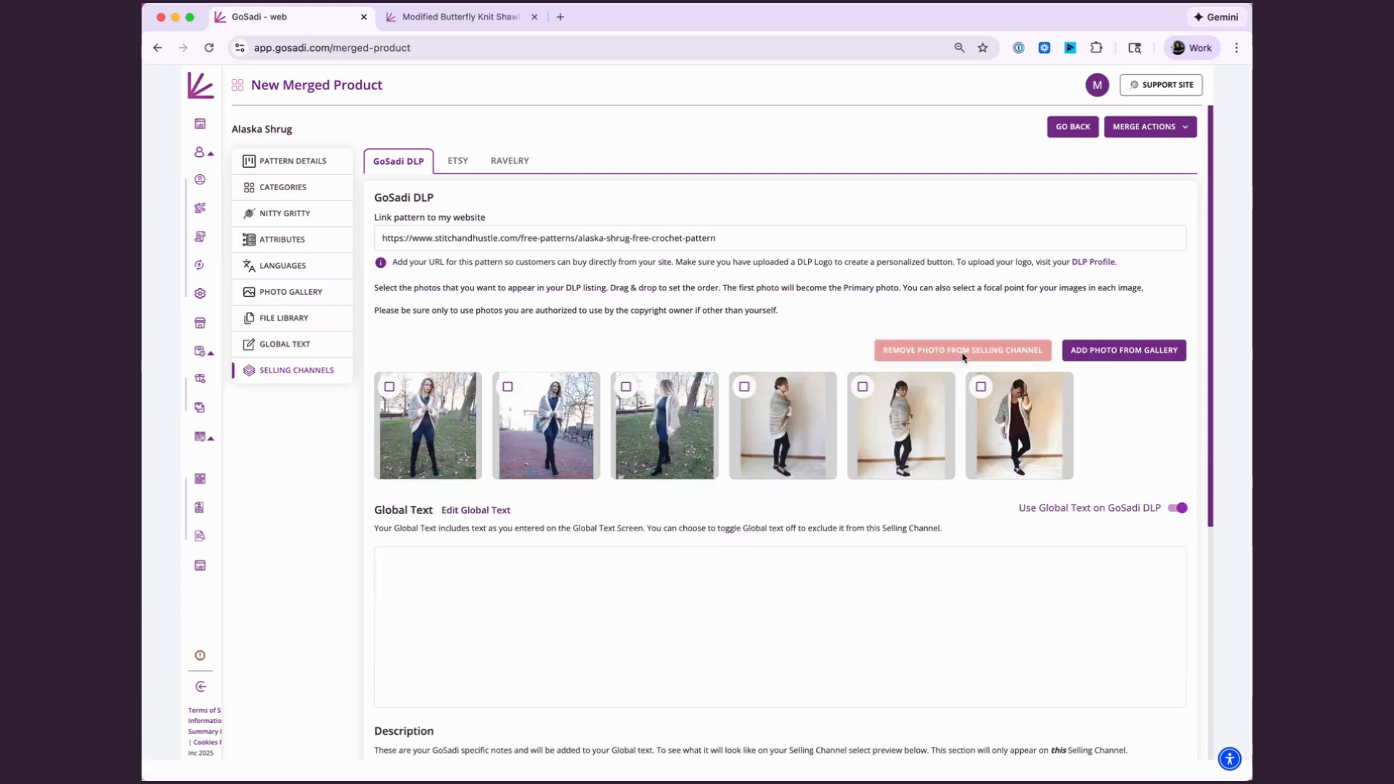
{"action": "left_click", "coordinate": [626, 387]}
{"action": "left_click", "coordinate": [952, 357]}
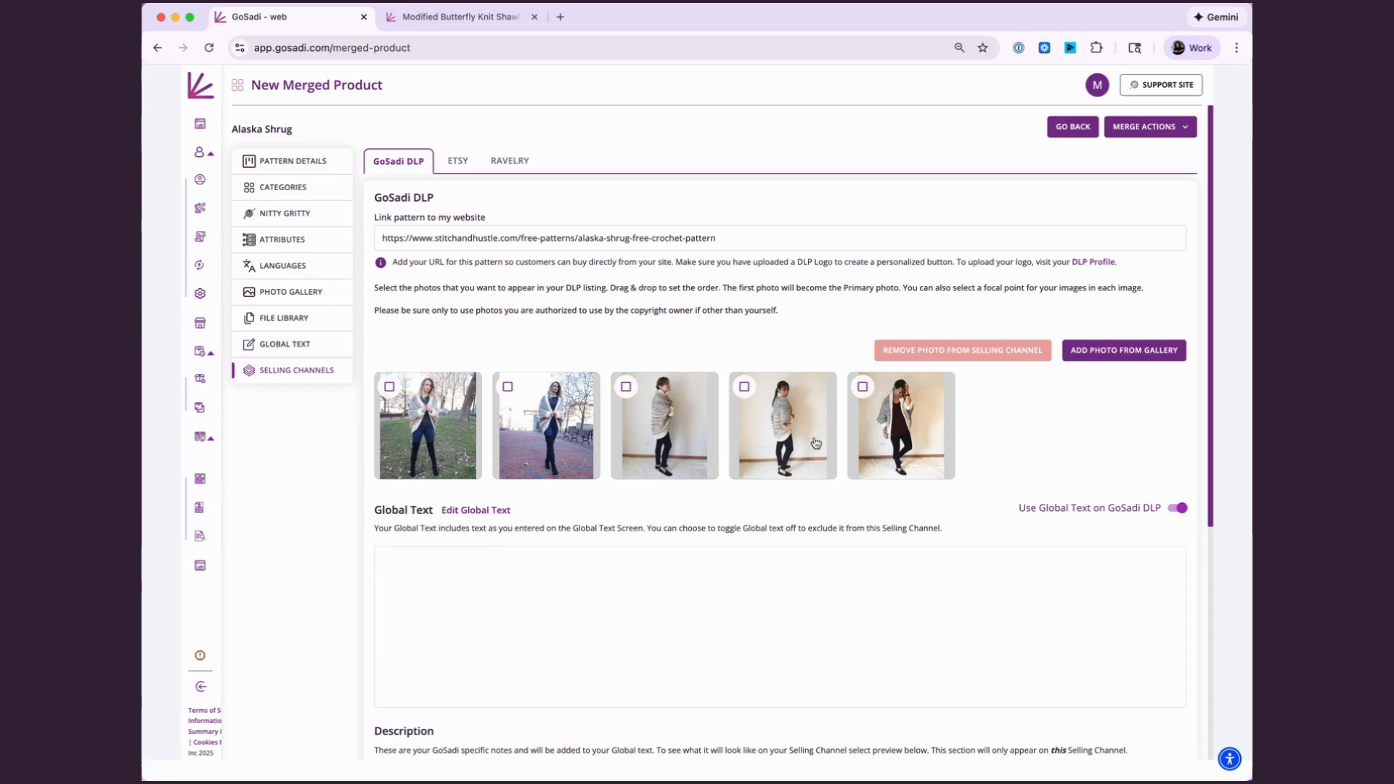
Generate SMARTS! text for the GoSadi DLP description and check the generated text
{"action": "scroll", "coordinate": [809, 442], "scroll_direction": "down", "scroll_amount": 5}
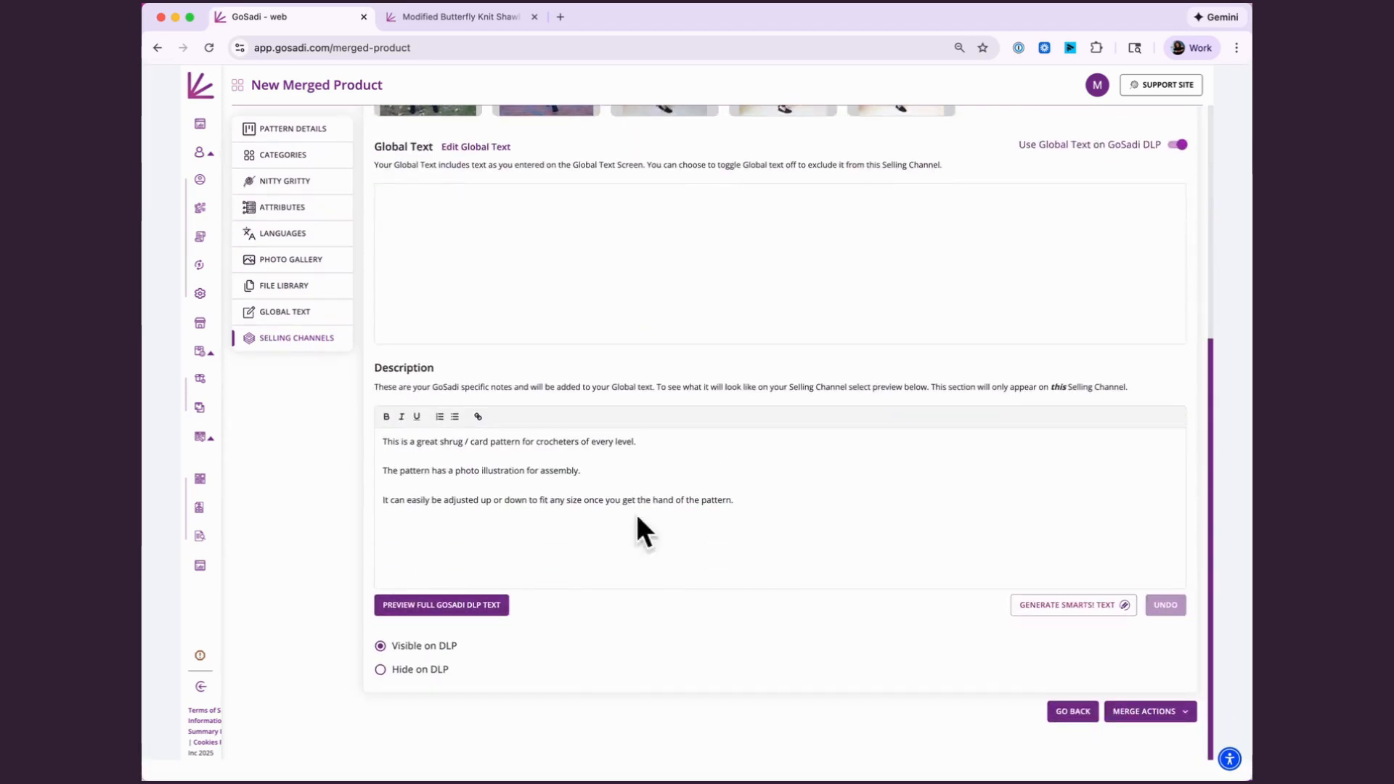
{"action": "left_click", "coordinate": [1082, 611]}
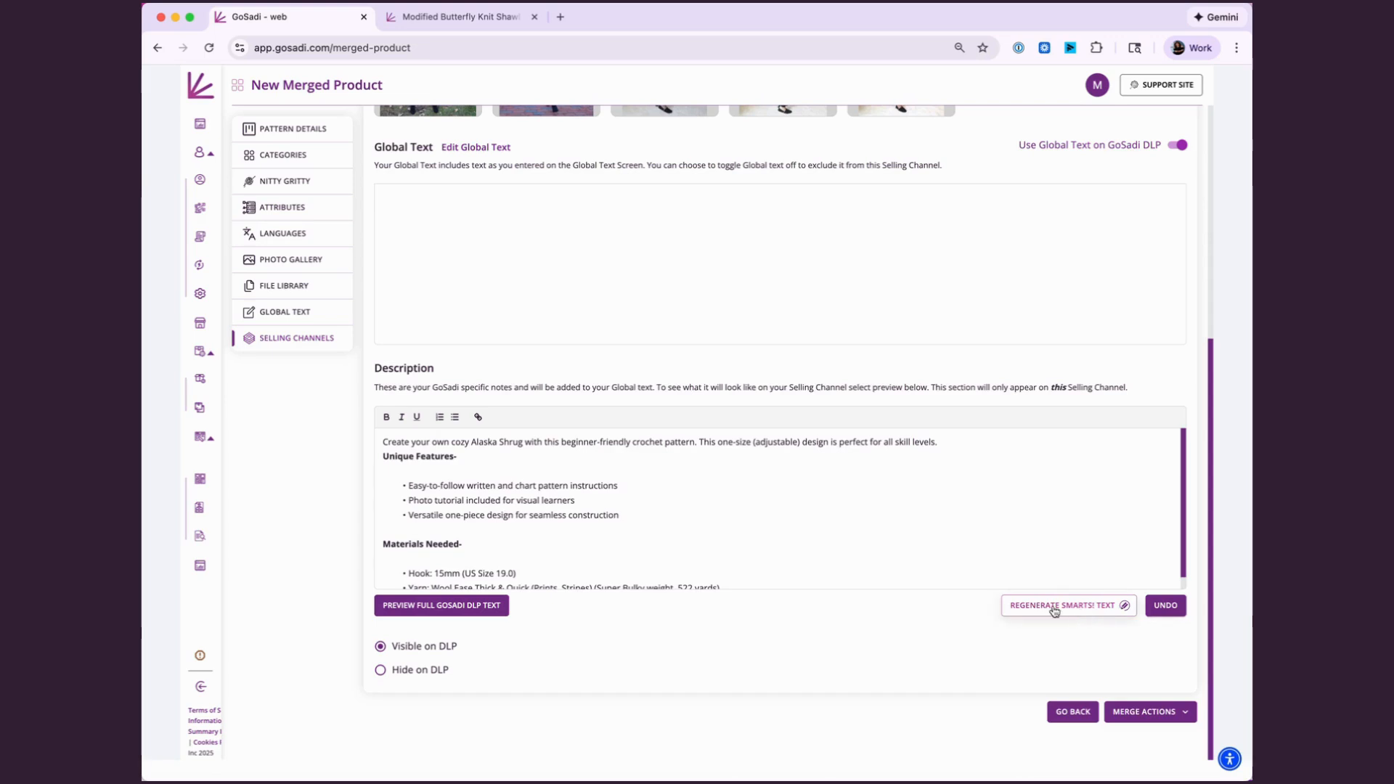
{"action": "scroll", "coordinate": [692, 527], "scroll_direction": "down", "scroll_amount": 1}
Add Alaska_Shrug.pdf from the file library to the files of the Etsy selling channel
{"action": "scroll", "coordinate": [692, 527], "scroll_direction": "up", "scroll_amount": 6}
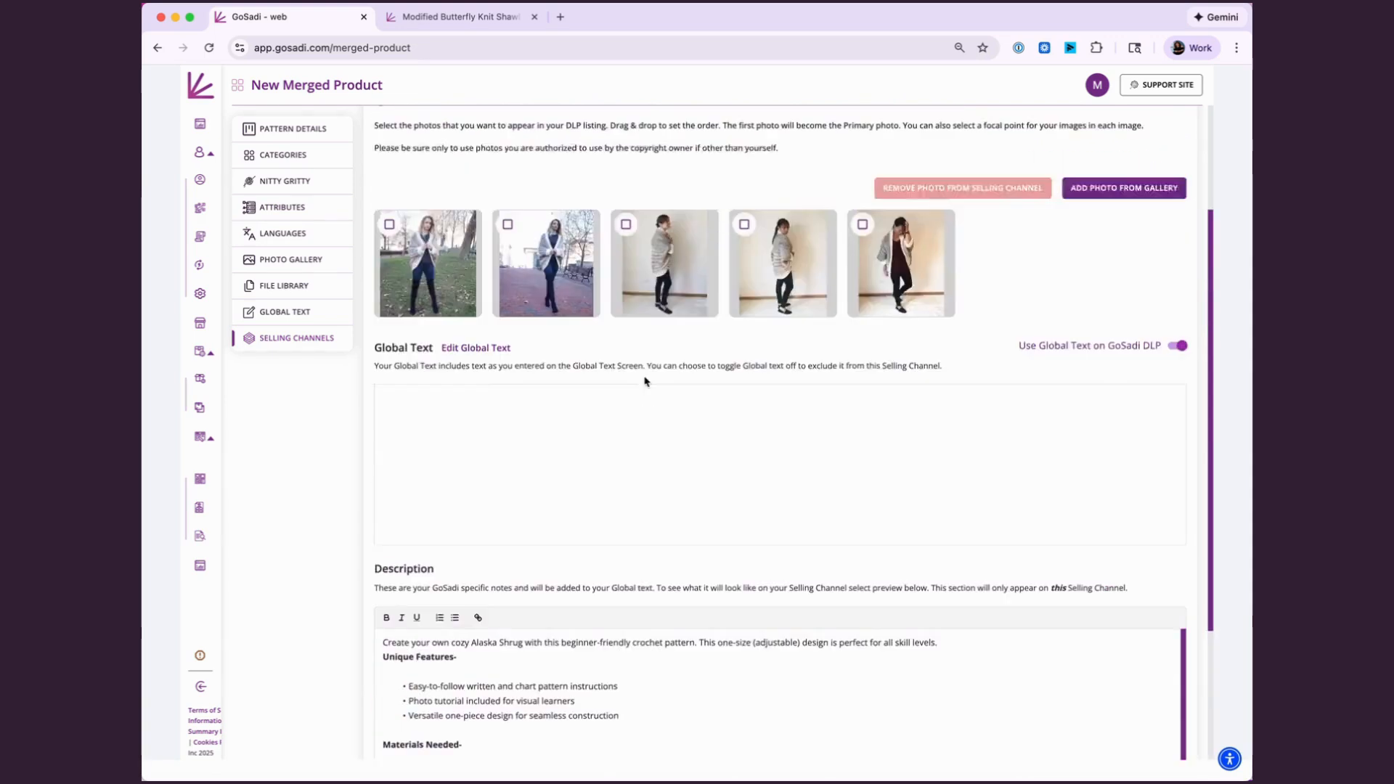
{"action": "left_click", "coordinate": [454, 164]}
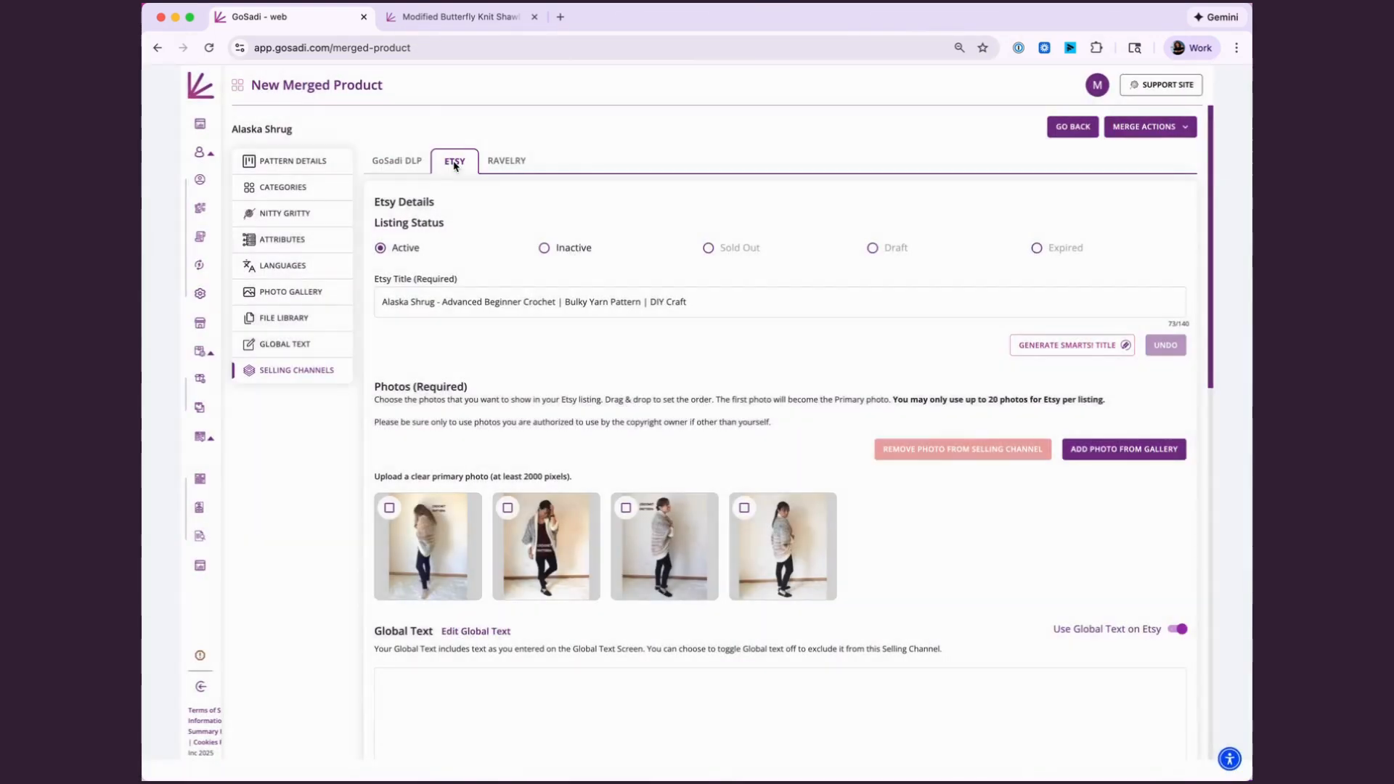
{"action": "scroll", "coordinate": [636, 531], "scroll_direction": "down", "scroll_amount": 6}
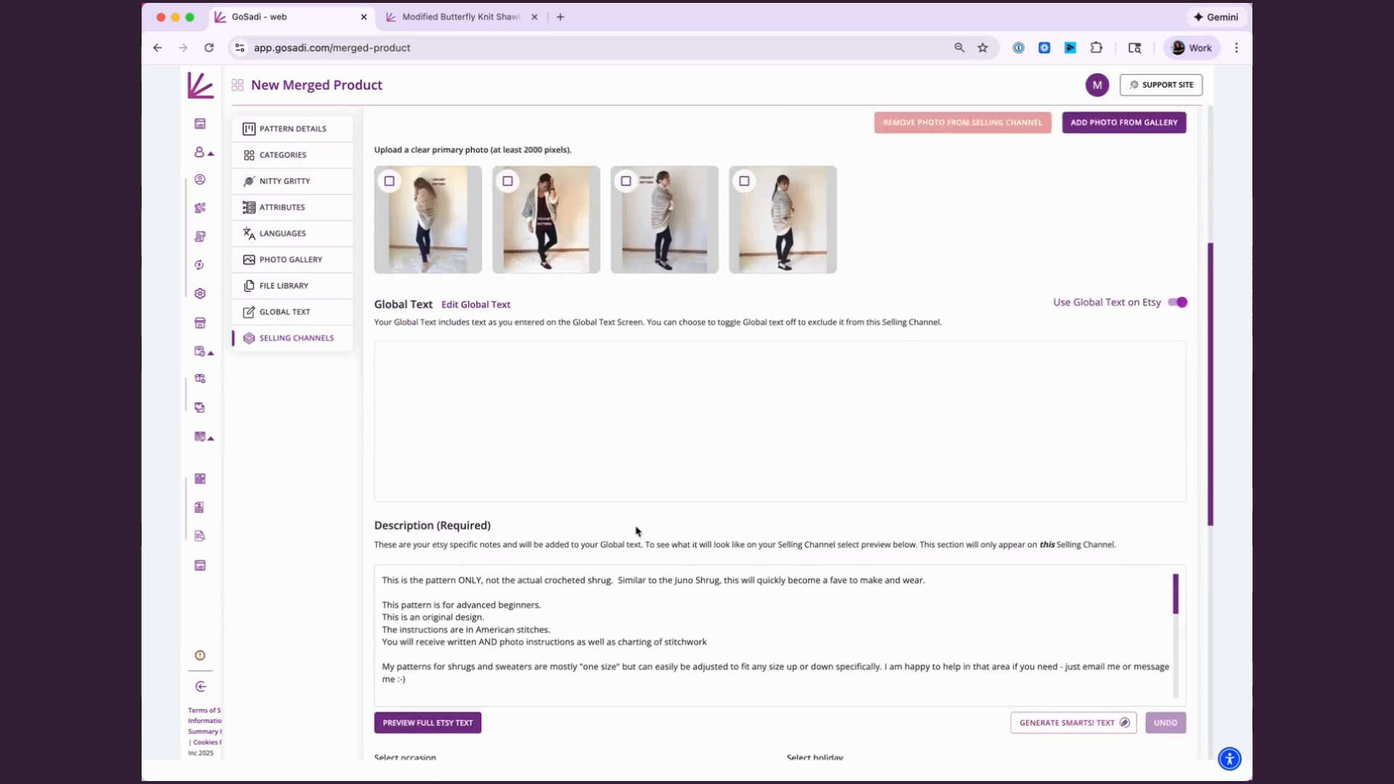
{"action": "scroll", "coordinate": [636, 527], "scroll_direction": "down", "scroll_amount": 6}
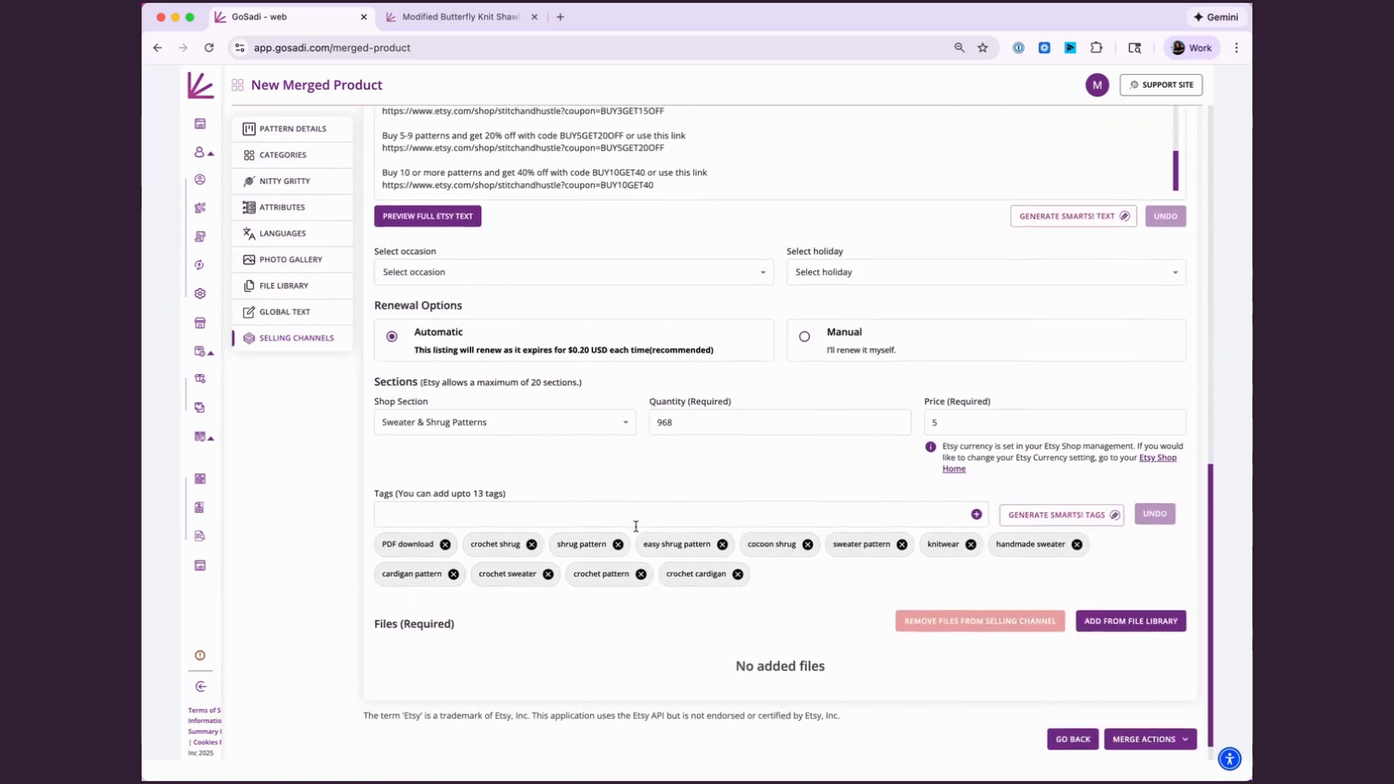
{"action": "left_click", "coordinate": [1129, 592]}
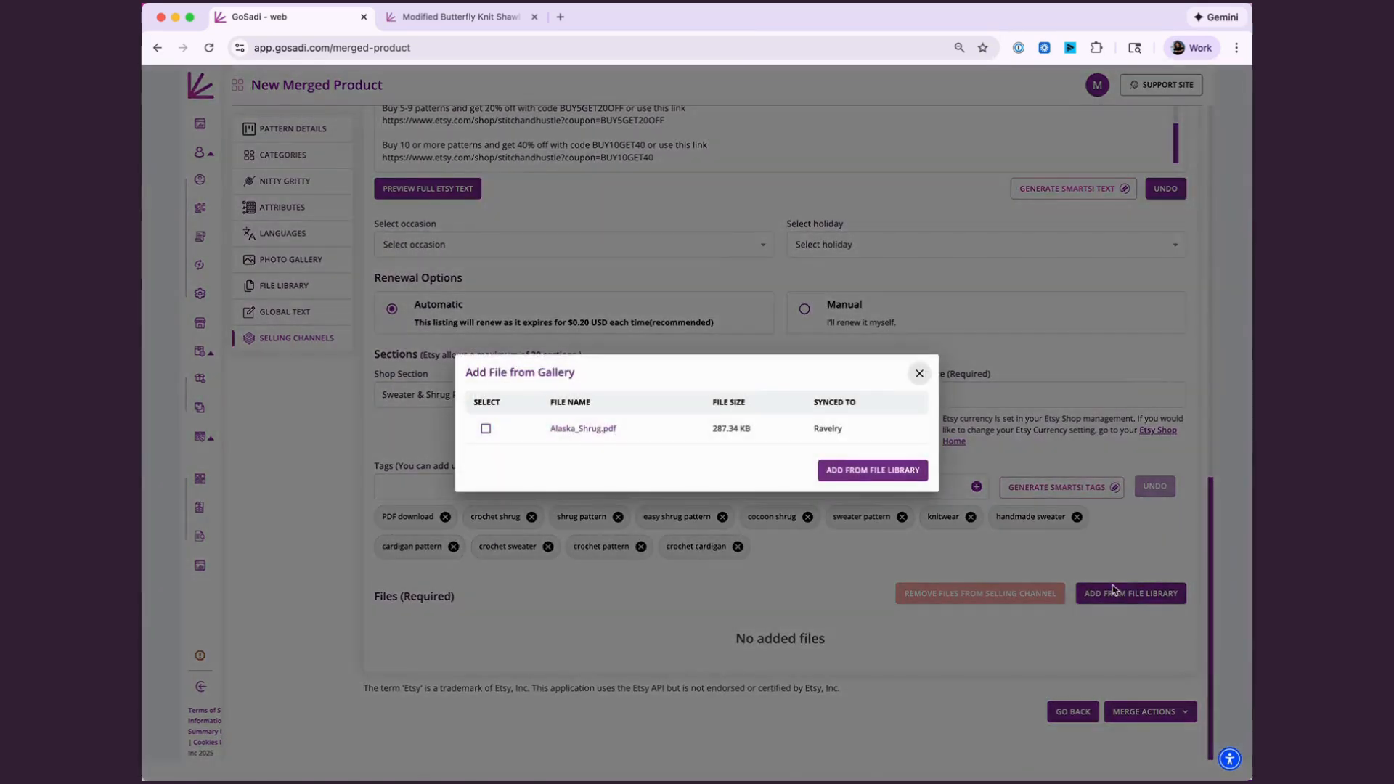
{"action": "left_click", "coordinate": [486, 430]}
{"action": "left_click", "coordinate": [913, 469]}
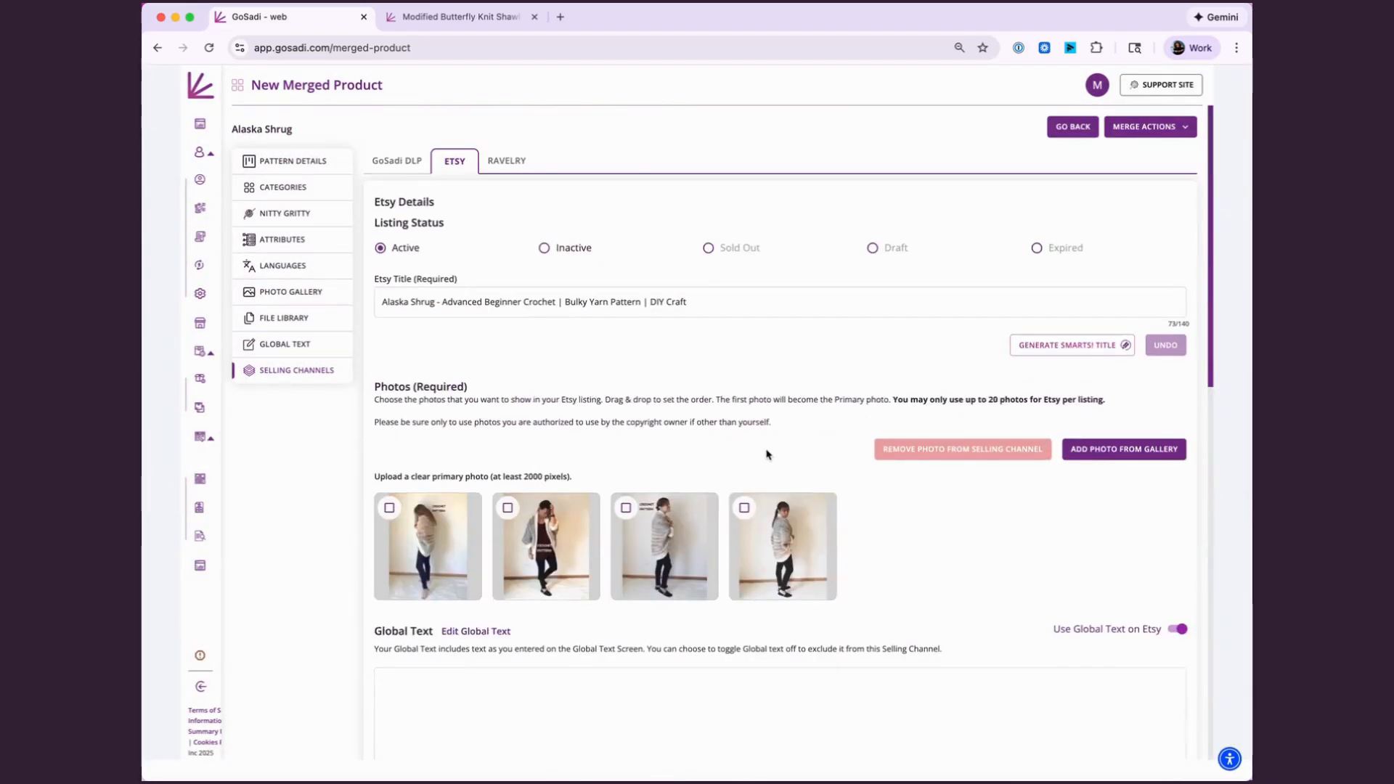
Check the Ravelry channel's details, and confirm the merge with syncing to the selling channels
{"action": "left_click", "coordinate": [523, 161]}
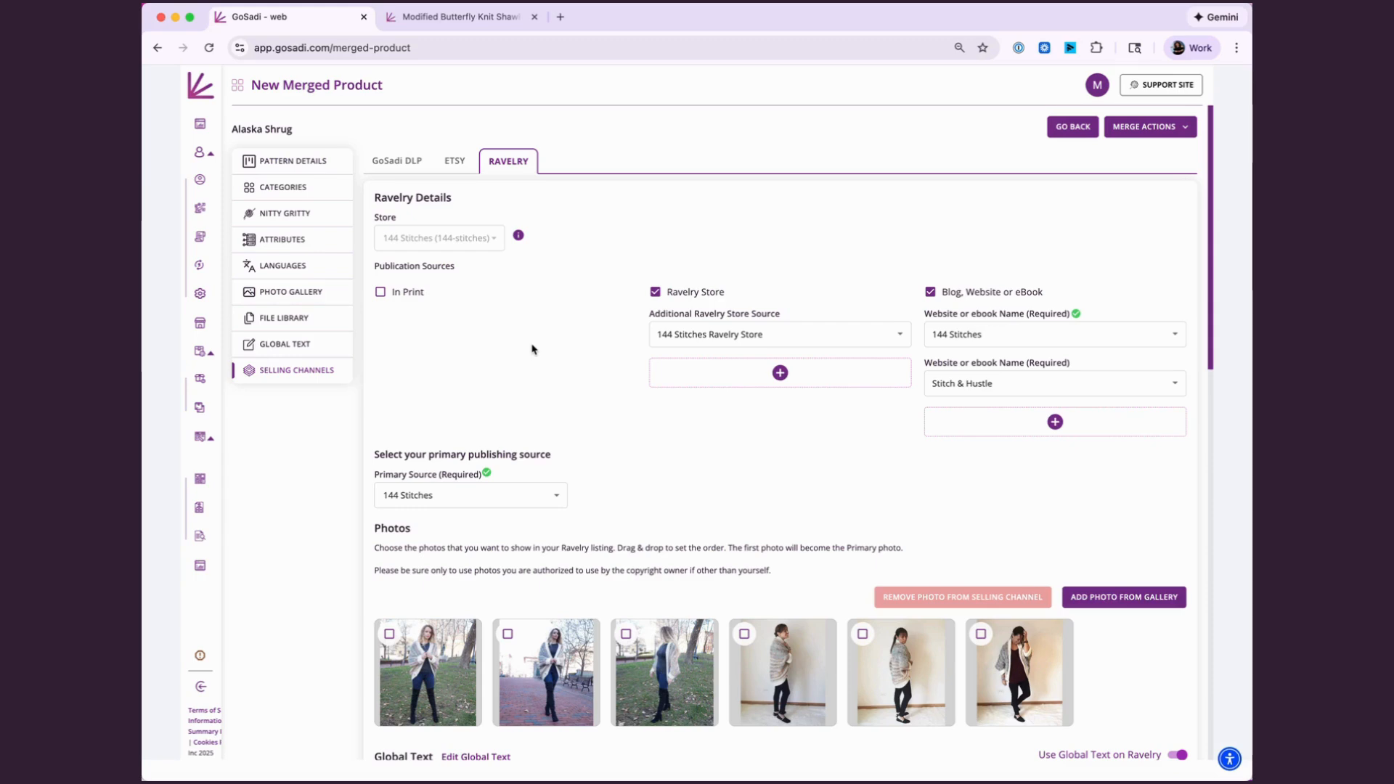
{"action": "scroll", "coordinate": [532, 350], "scroll_direction": "down", "scroll_amount": 15}
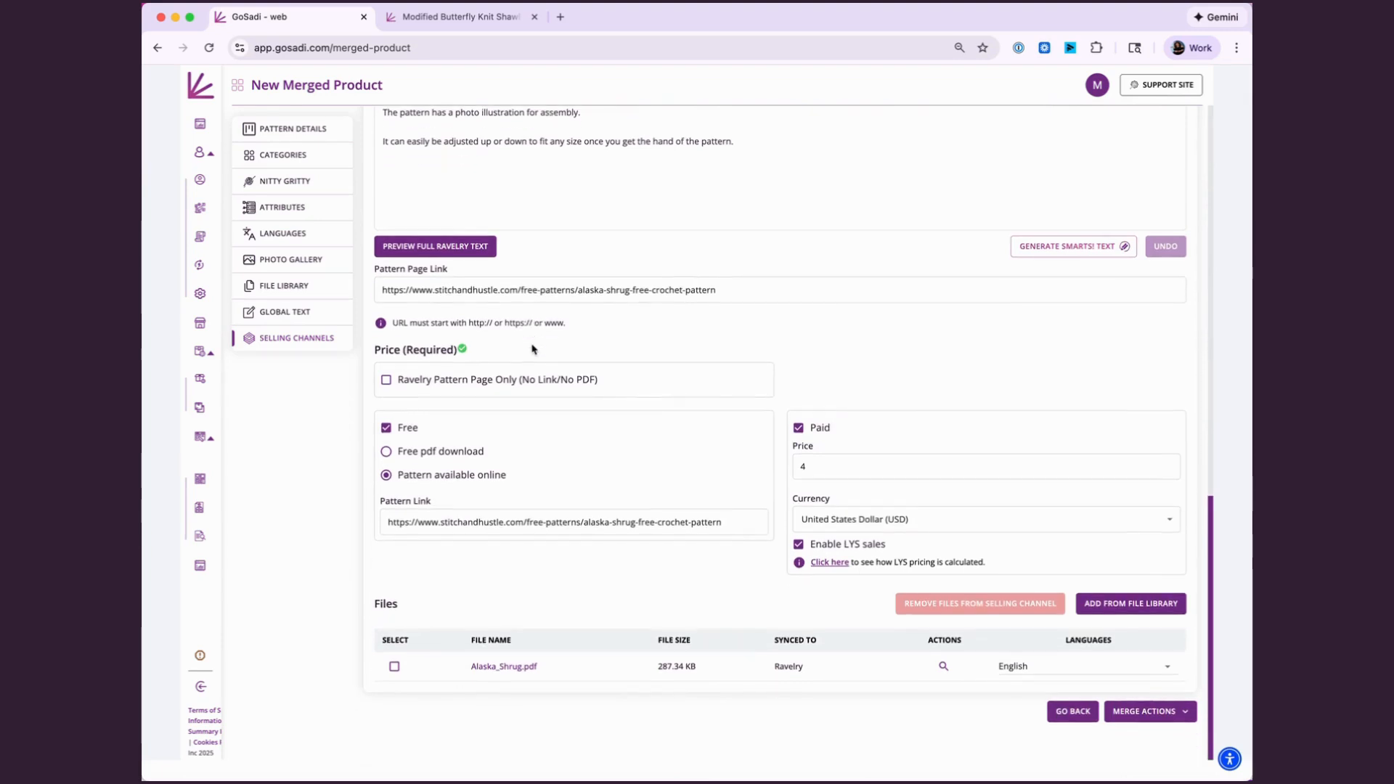
{"action": "scroll", "coordinate": [532, 349], "scroll_direction": "up", "scroll_amount": 15}
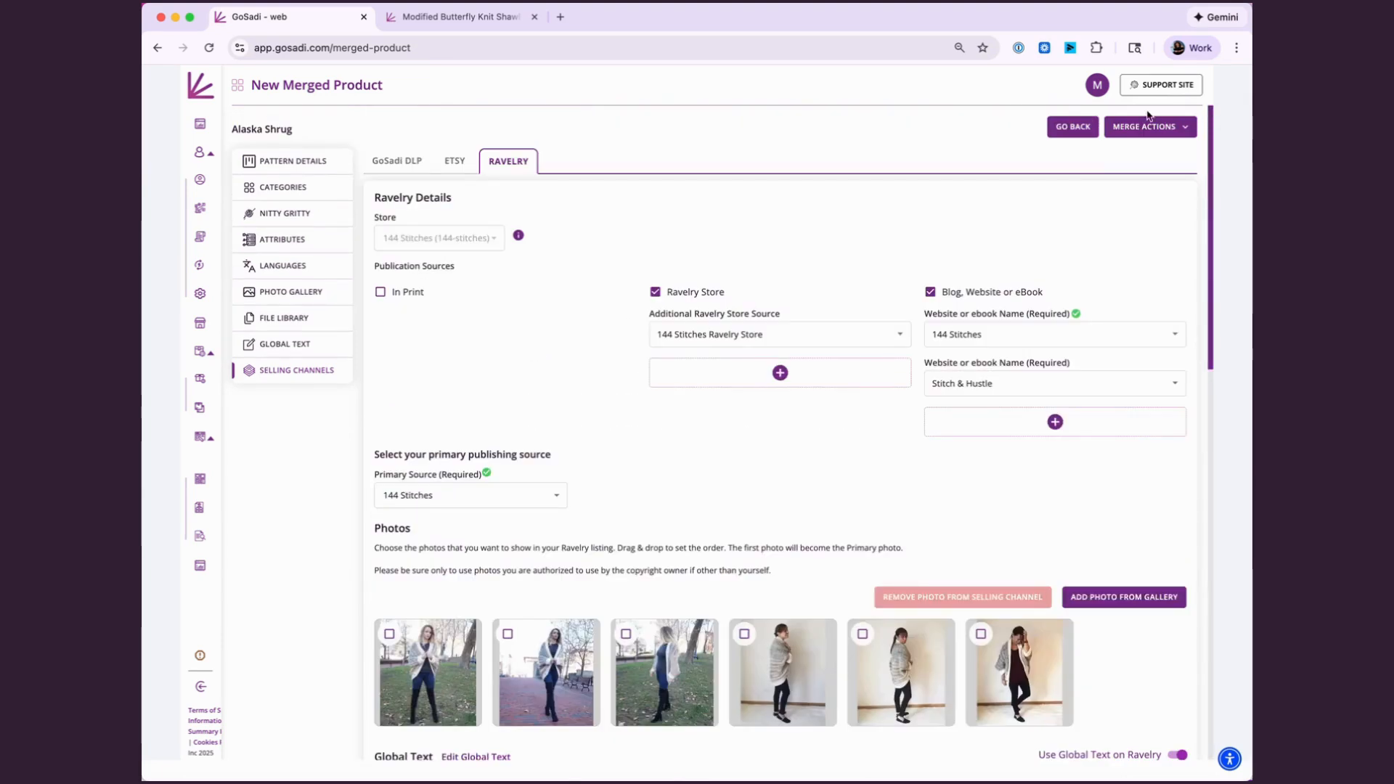
{"action": "left_click", "coordinate": [1160, 129]}
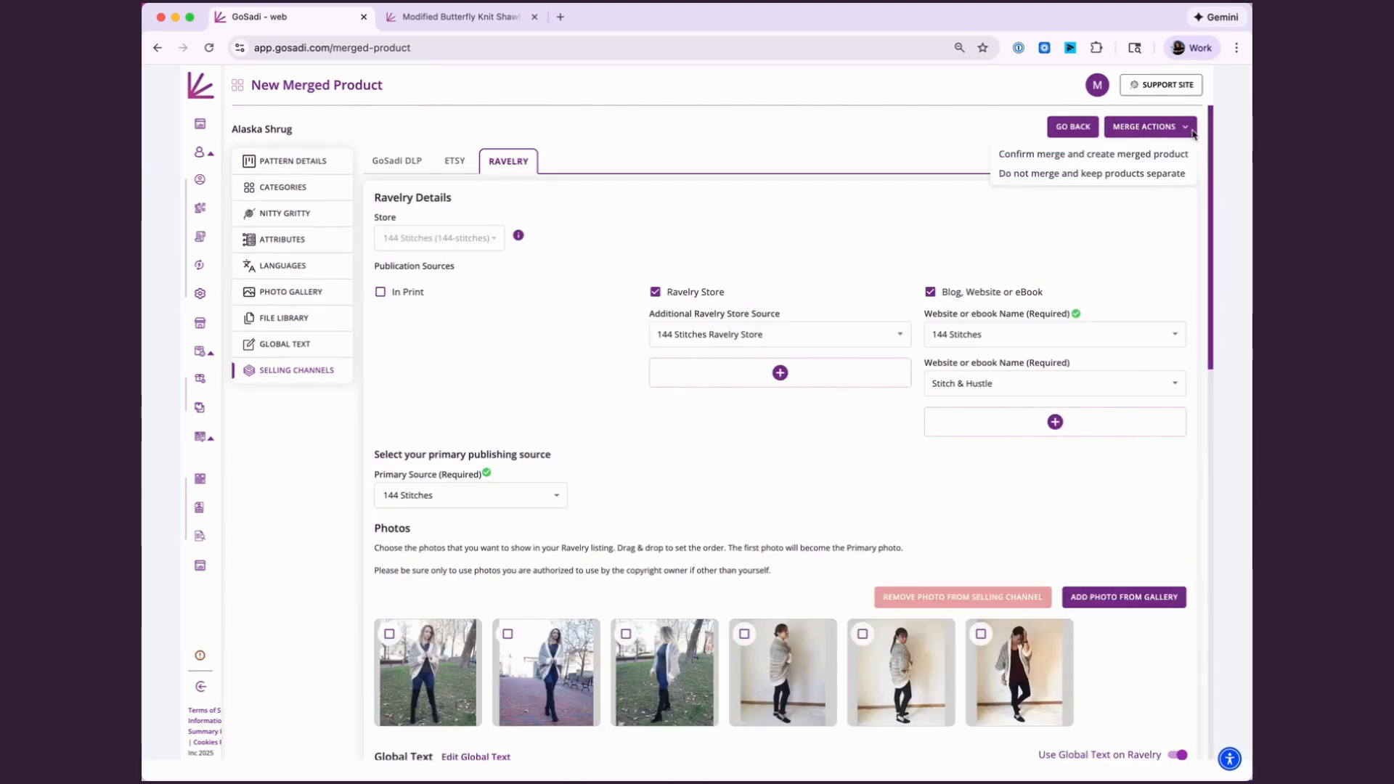
{"action": "left_click", "coordinate": [1076, 157]}
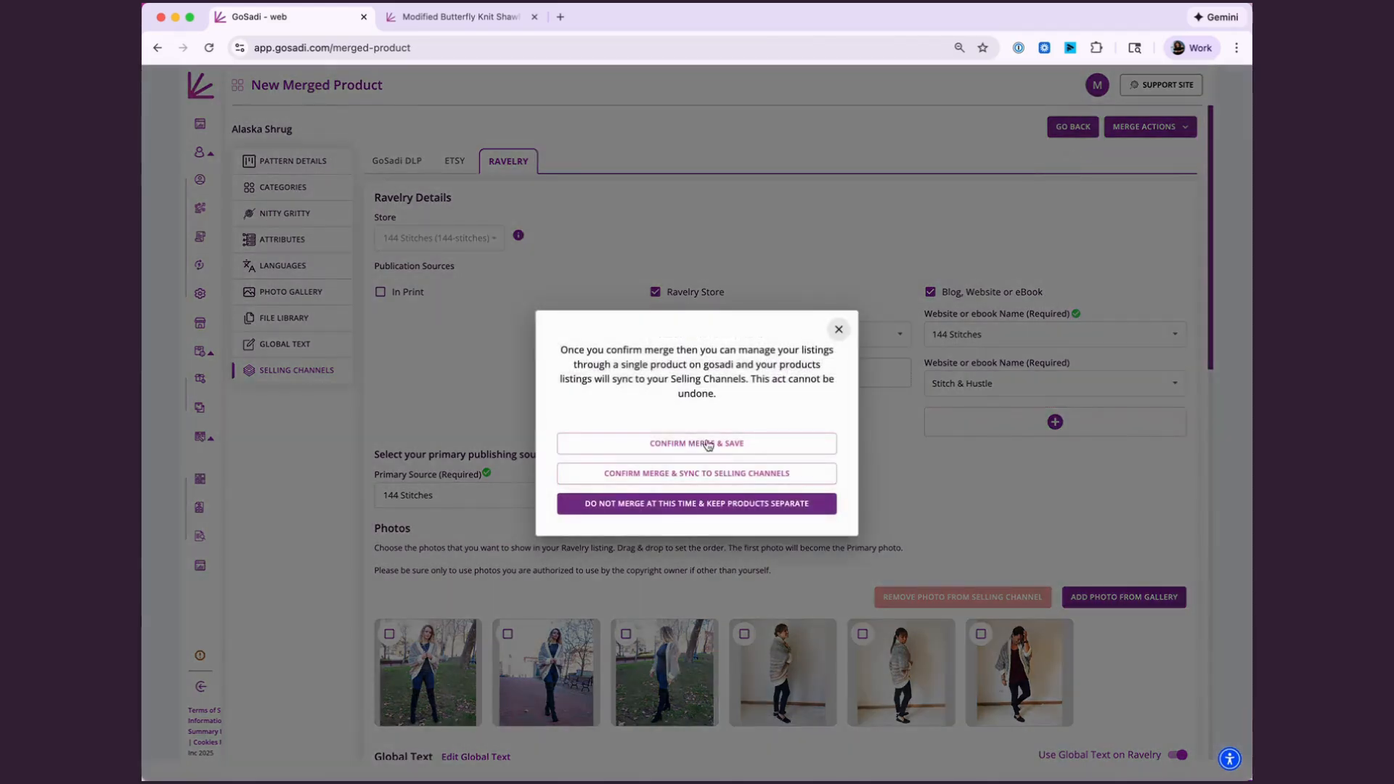
{"action": "left_click", "coordinate": [695, 473]}
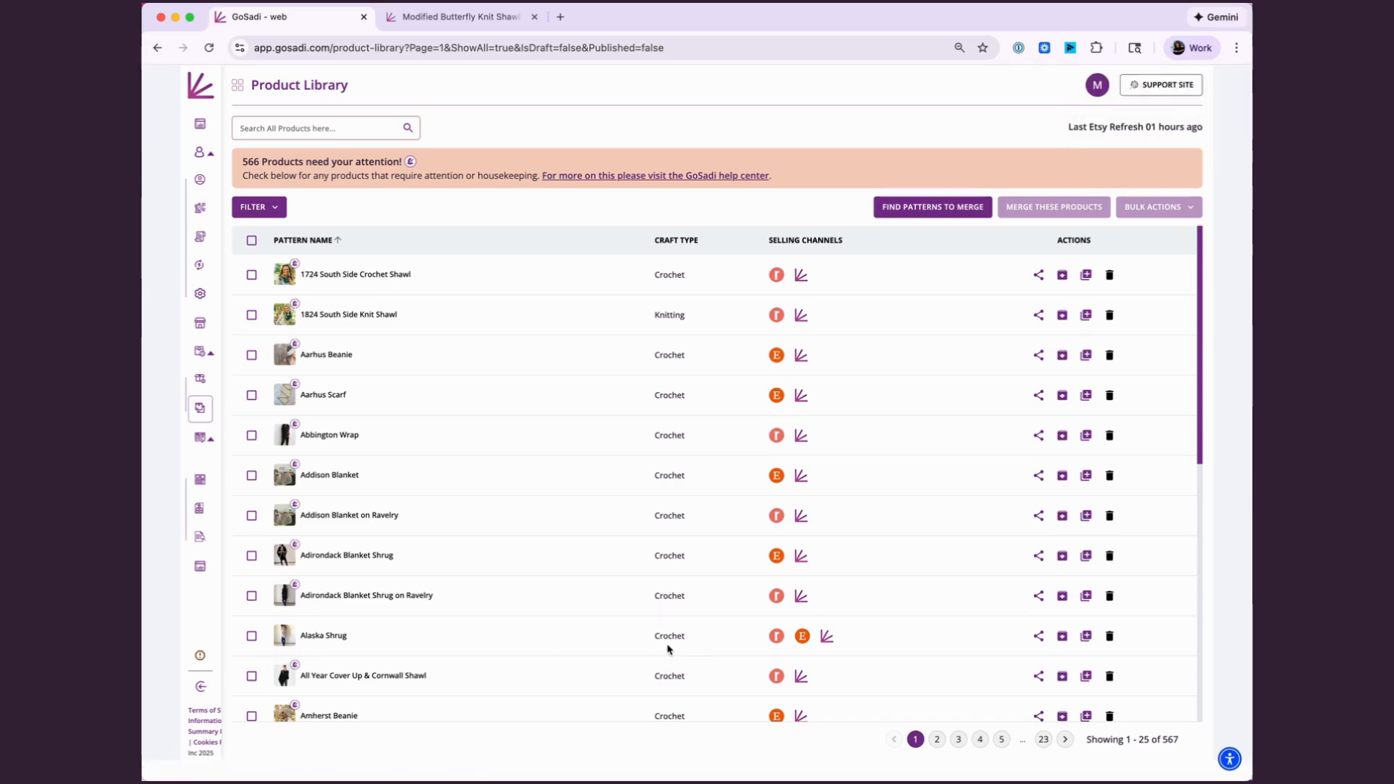
Copy the share link of the merged Alaska Shrug product
{"action": "mouse_move", "coordinate": [799, 644]}
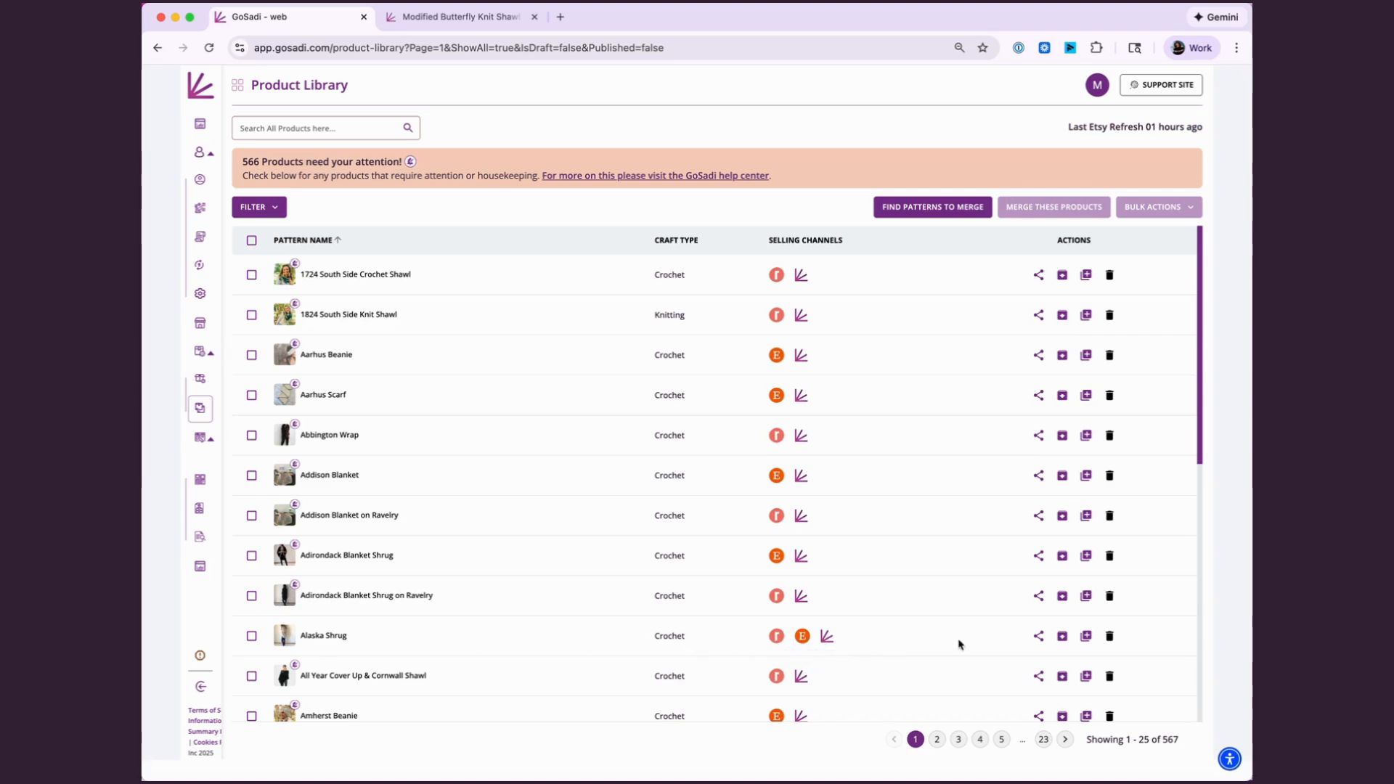
{"action": "left_click", "coordinate": [1039, 638]}
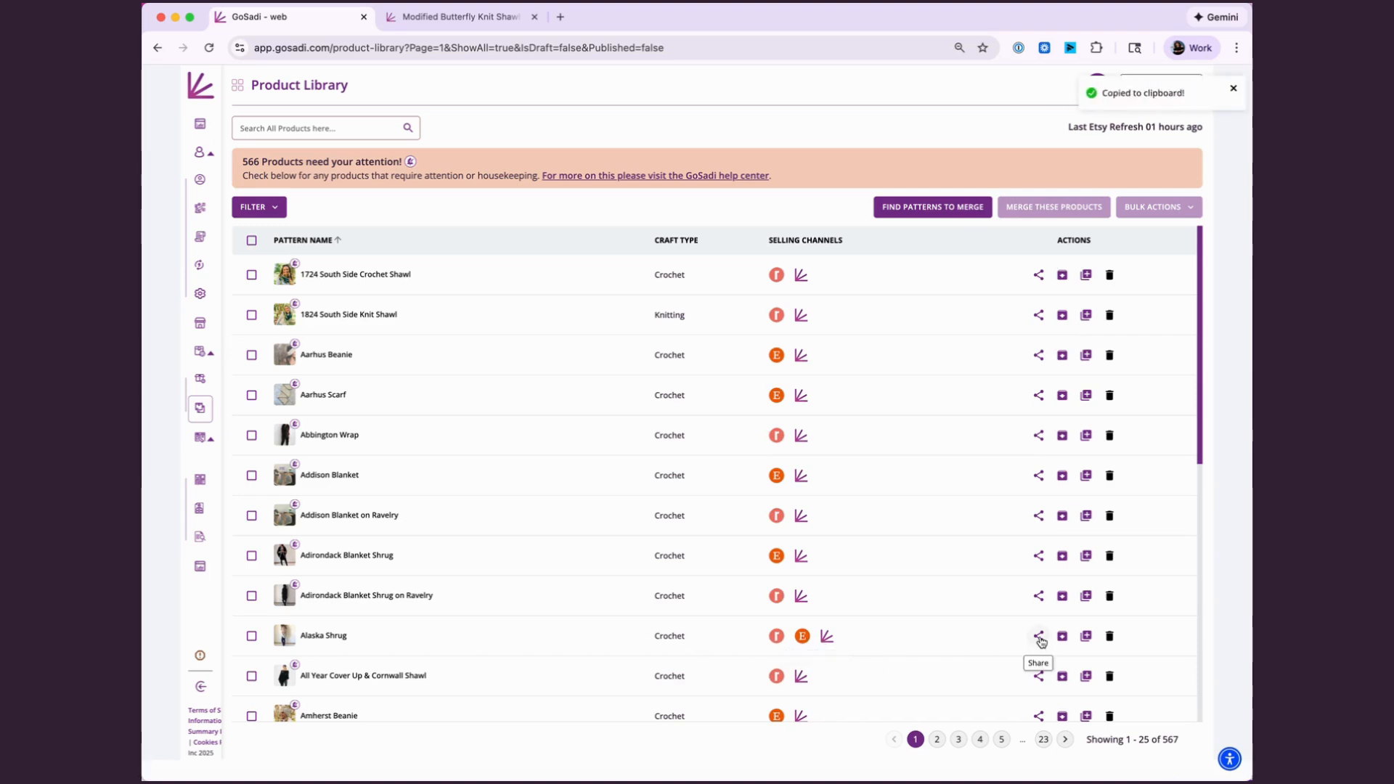
Open the copied Alaska Shrug share link in a new browser tab and review its images, description and available sales channels
{"action": "left_click", "coordinate": [559, 17]}
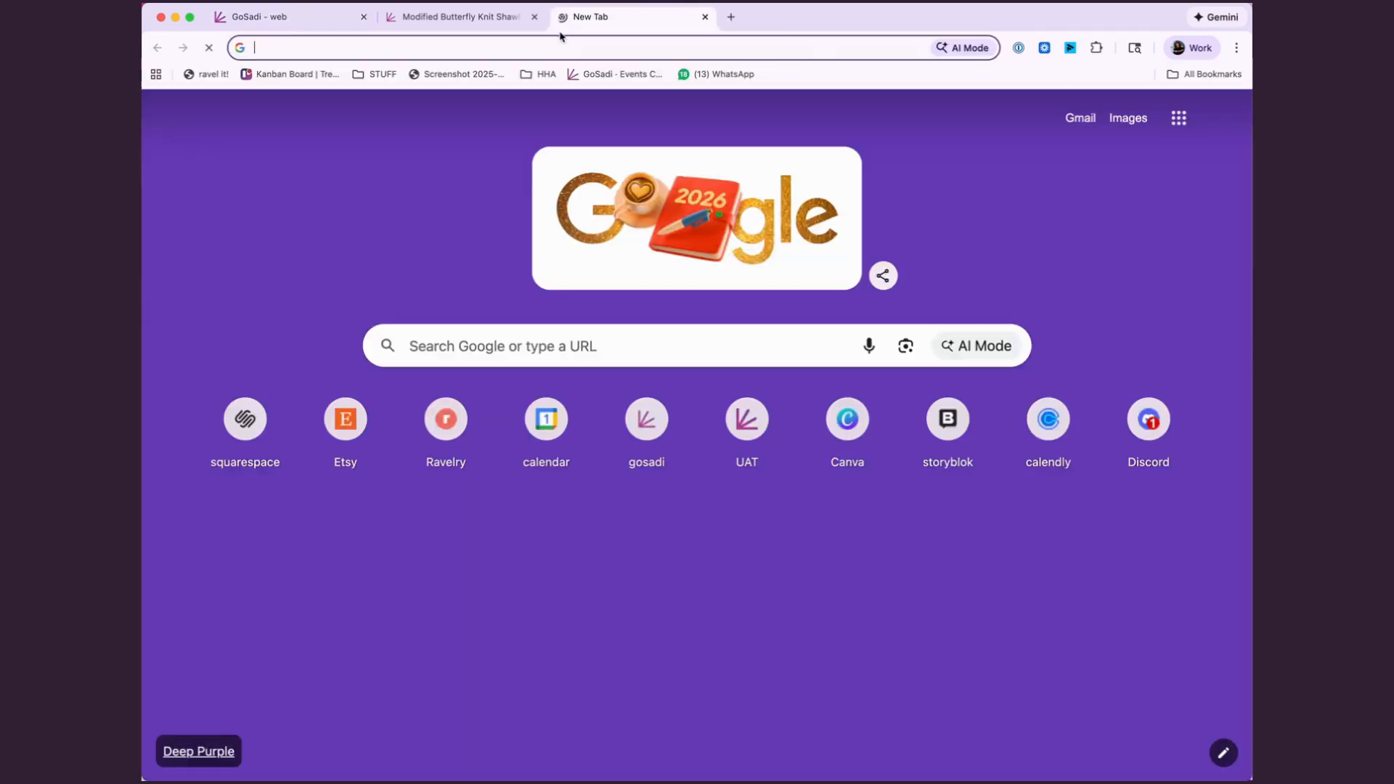
{"action": "key", "text": "super+v"}
{"action": "key", "text": "Return"}
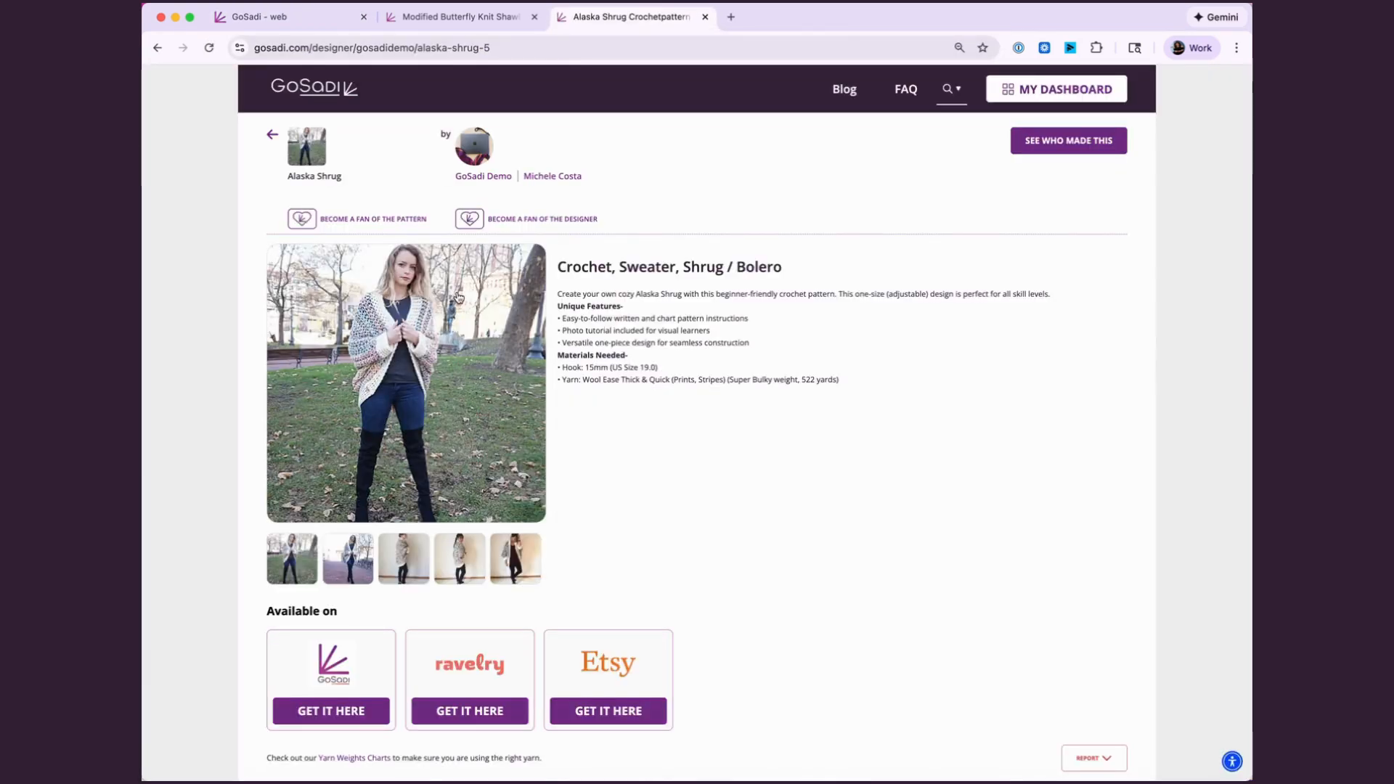
{"action": "scroll", "coordinate": [459, 296], "scroll_direction": "down", "scroll_amount": 5}
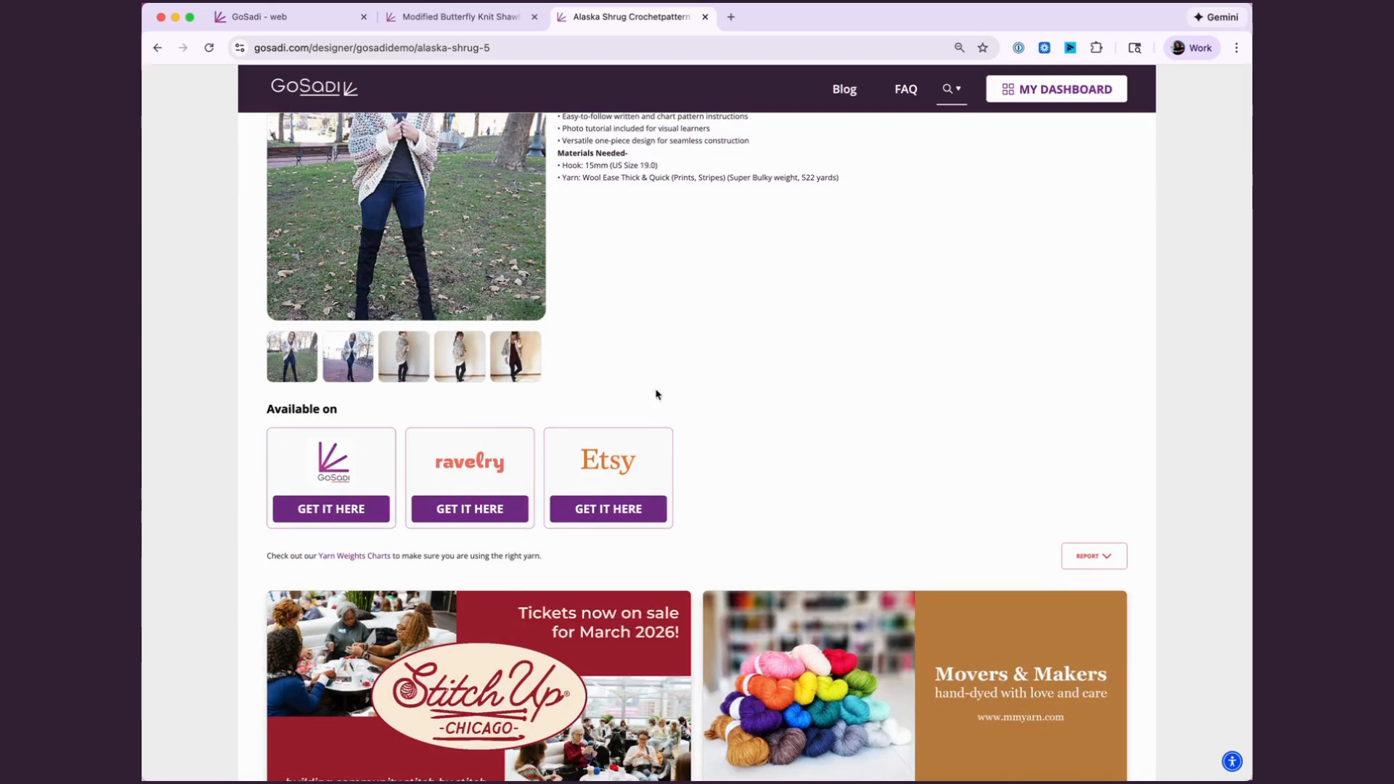
{"action": "scroll", "coordinate": [656, 395], "scroll_direction": "up", "scroll_amount": 4}
{"action": "scroll", "coordinate": [657, 394], "scroll_direction": "down", "scroll_amount": 1}
Return to the Product Library, start finding patterns to merge, and close the duplicate-check progress message
{"action": "left_click", "coordinate": [259, 16]}
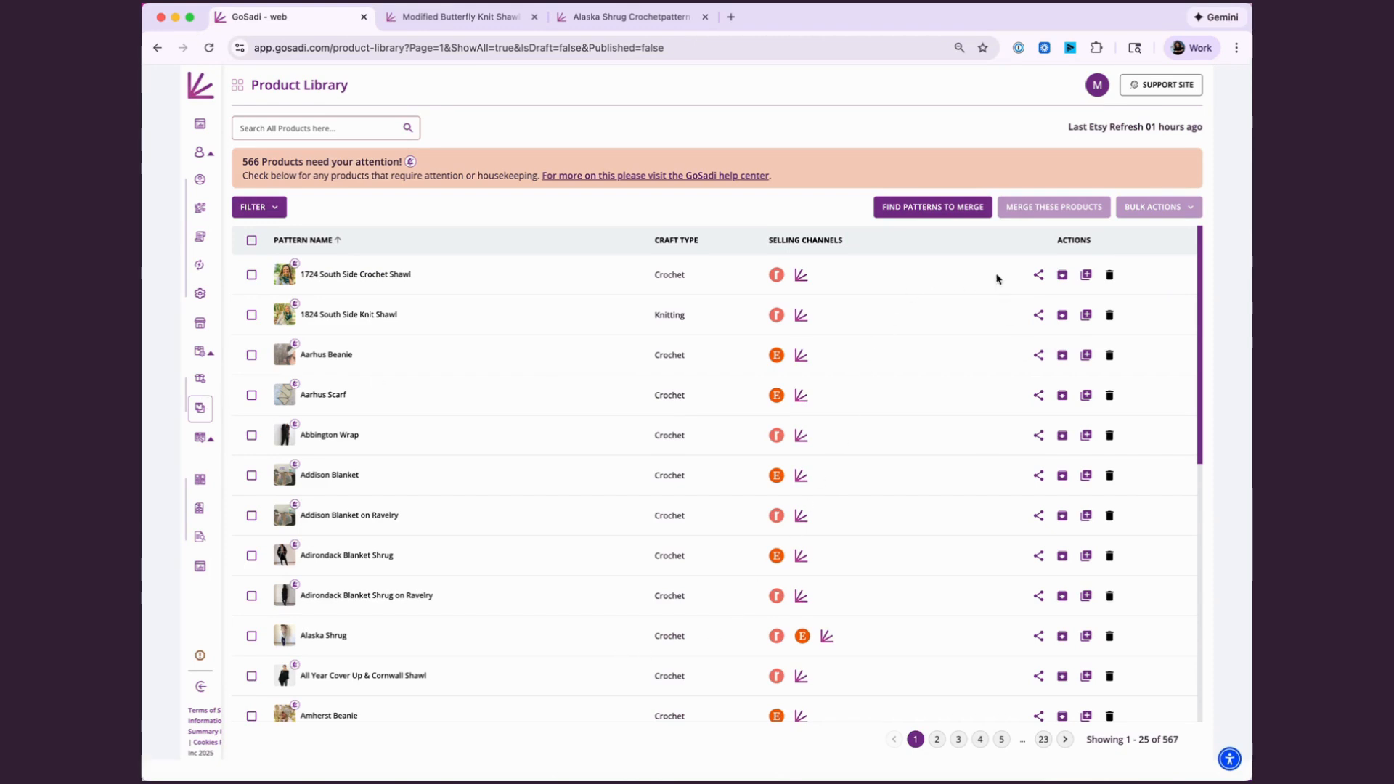
{"action": "left_click", "coordinate": [932, 211]}
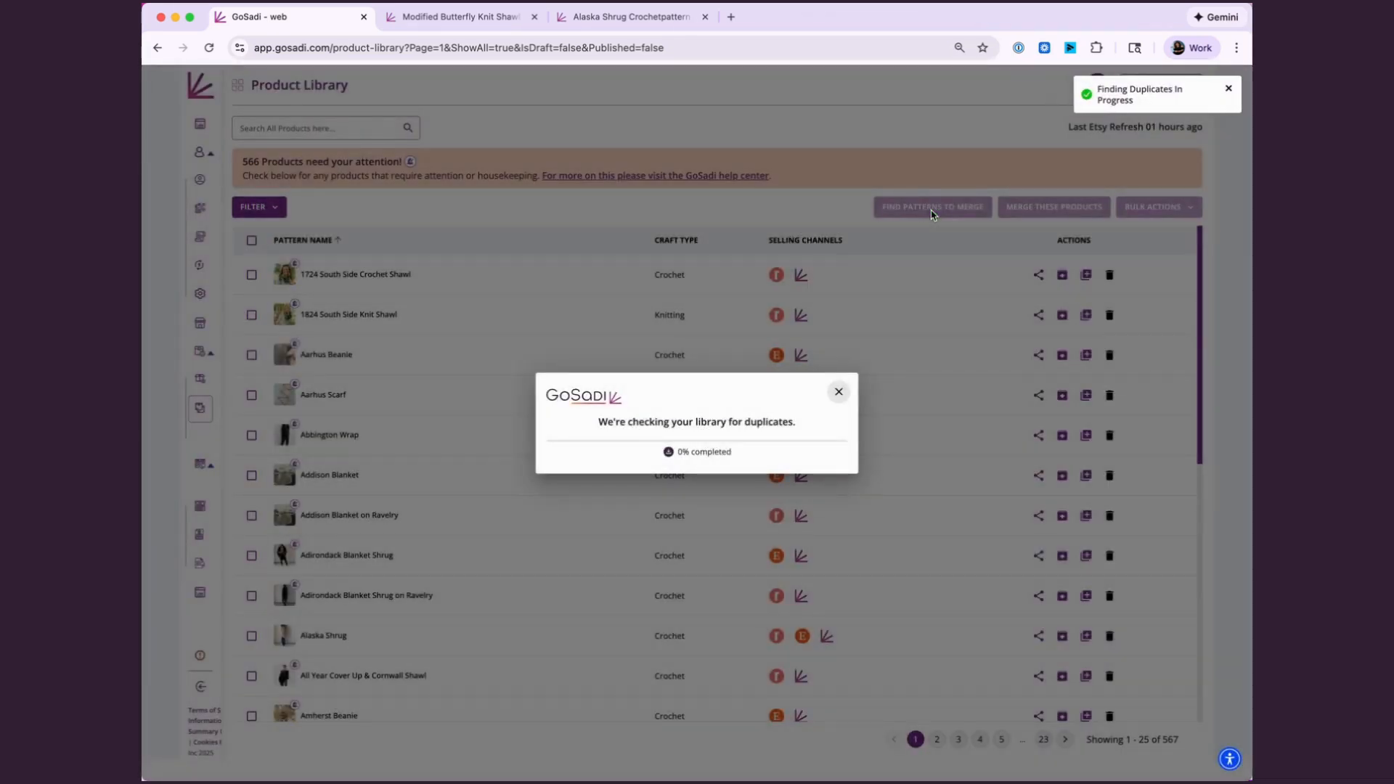
{"action": "left_click", "coordinate": [839, 393]}
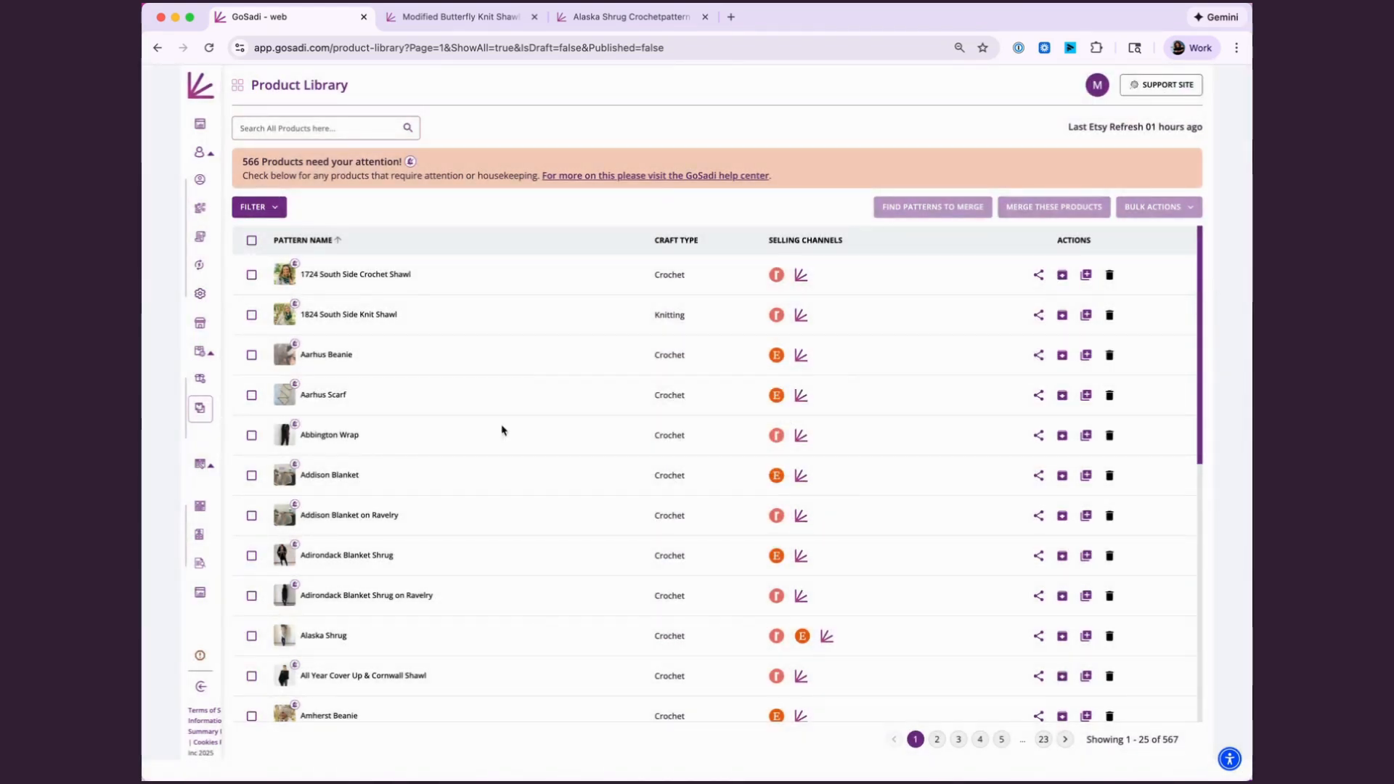
Expand the navigation to its full labels and check the progress of the duplicate search under Manage Products
{"action": "left_click", "coordinate": [205, 91]}
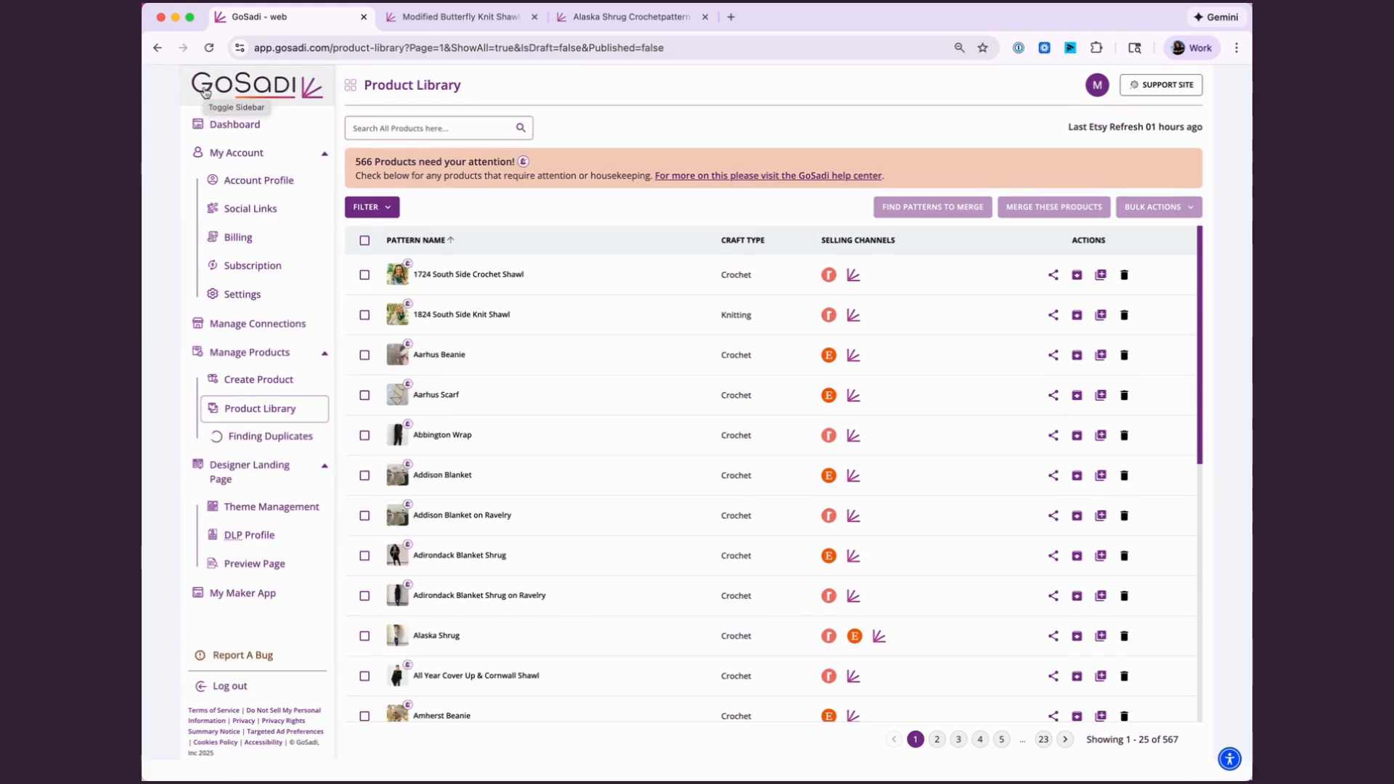
{"action": "left_click", "coordinate": [205, 90]}
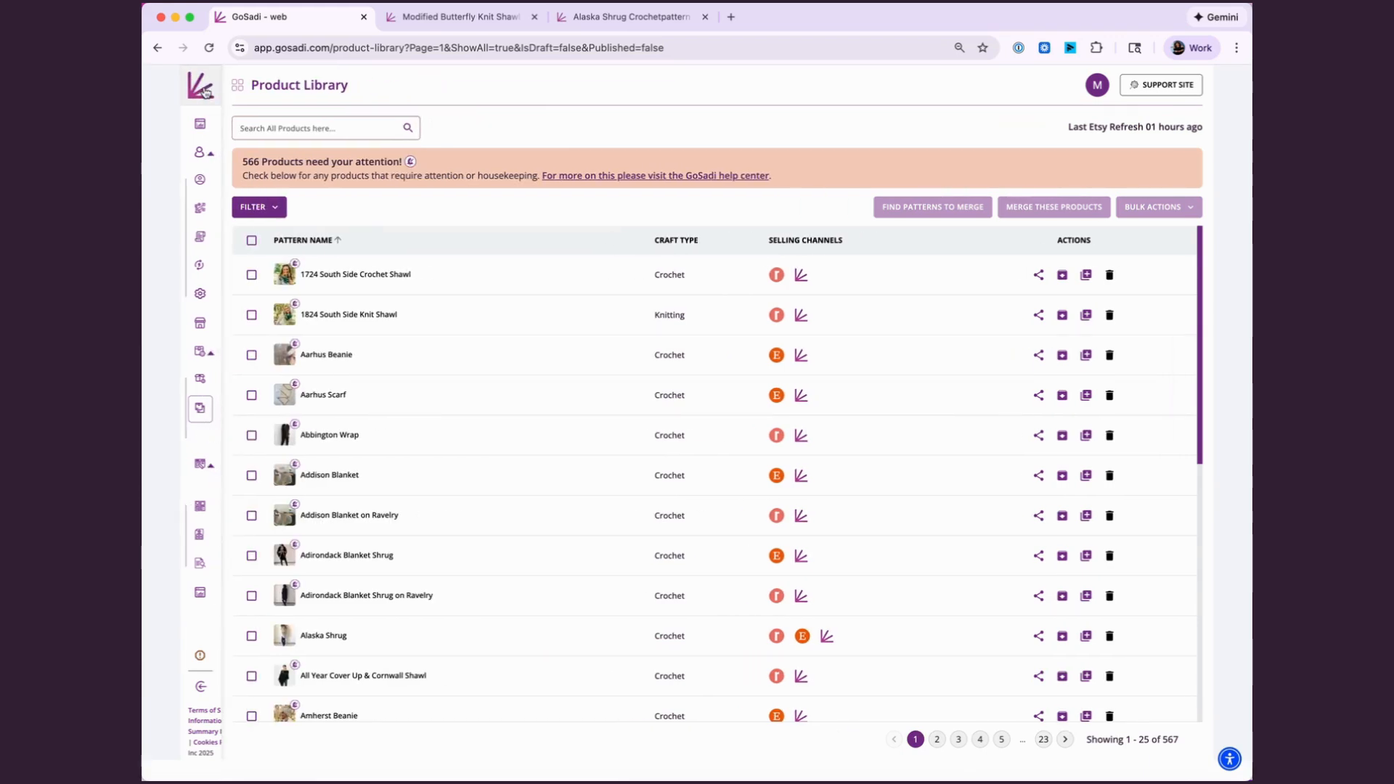
{"action": "left_click", "coordinate": [205, 90]}
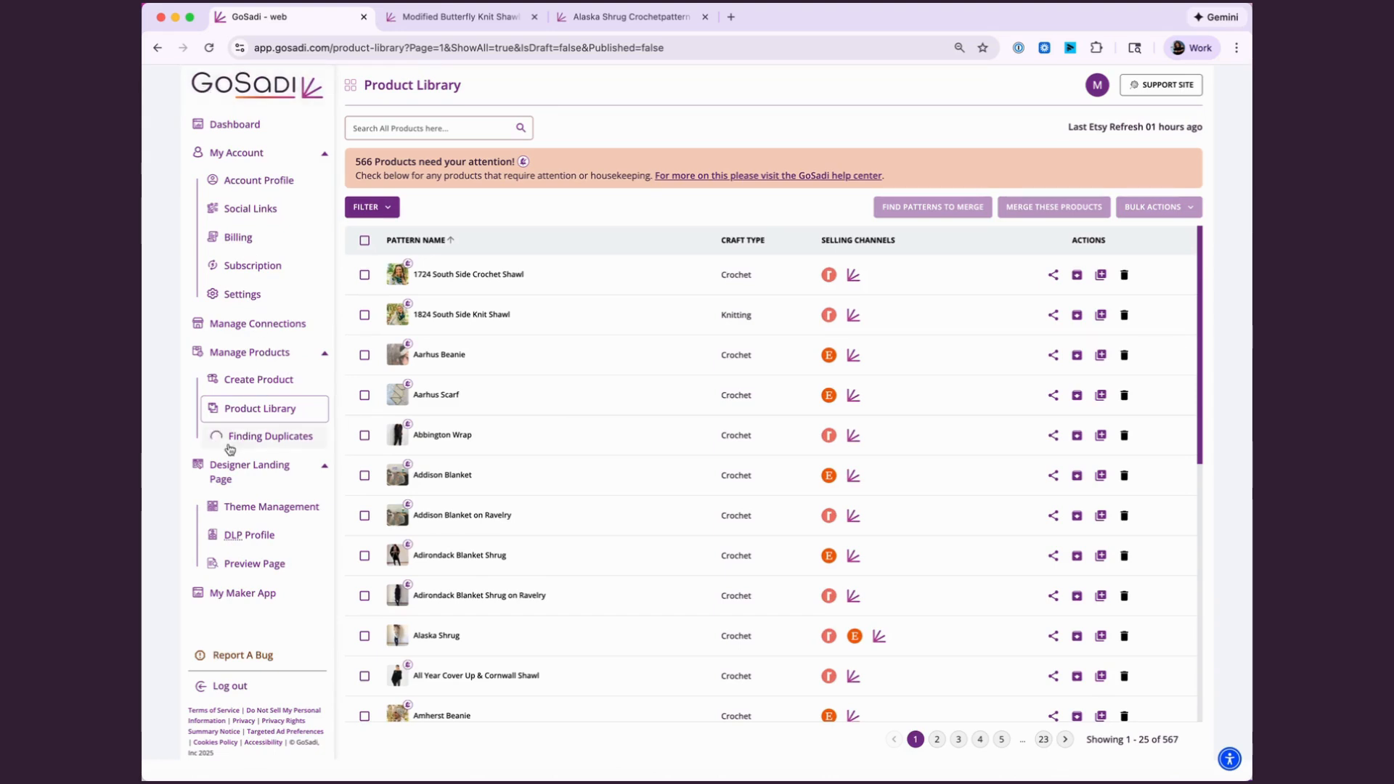